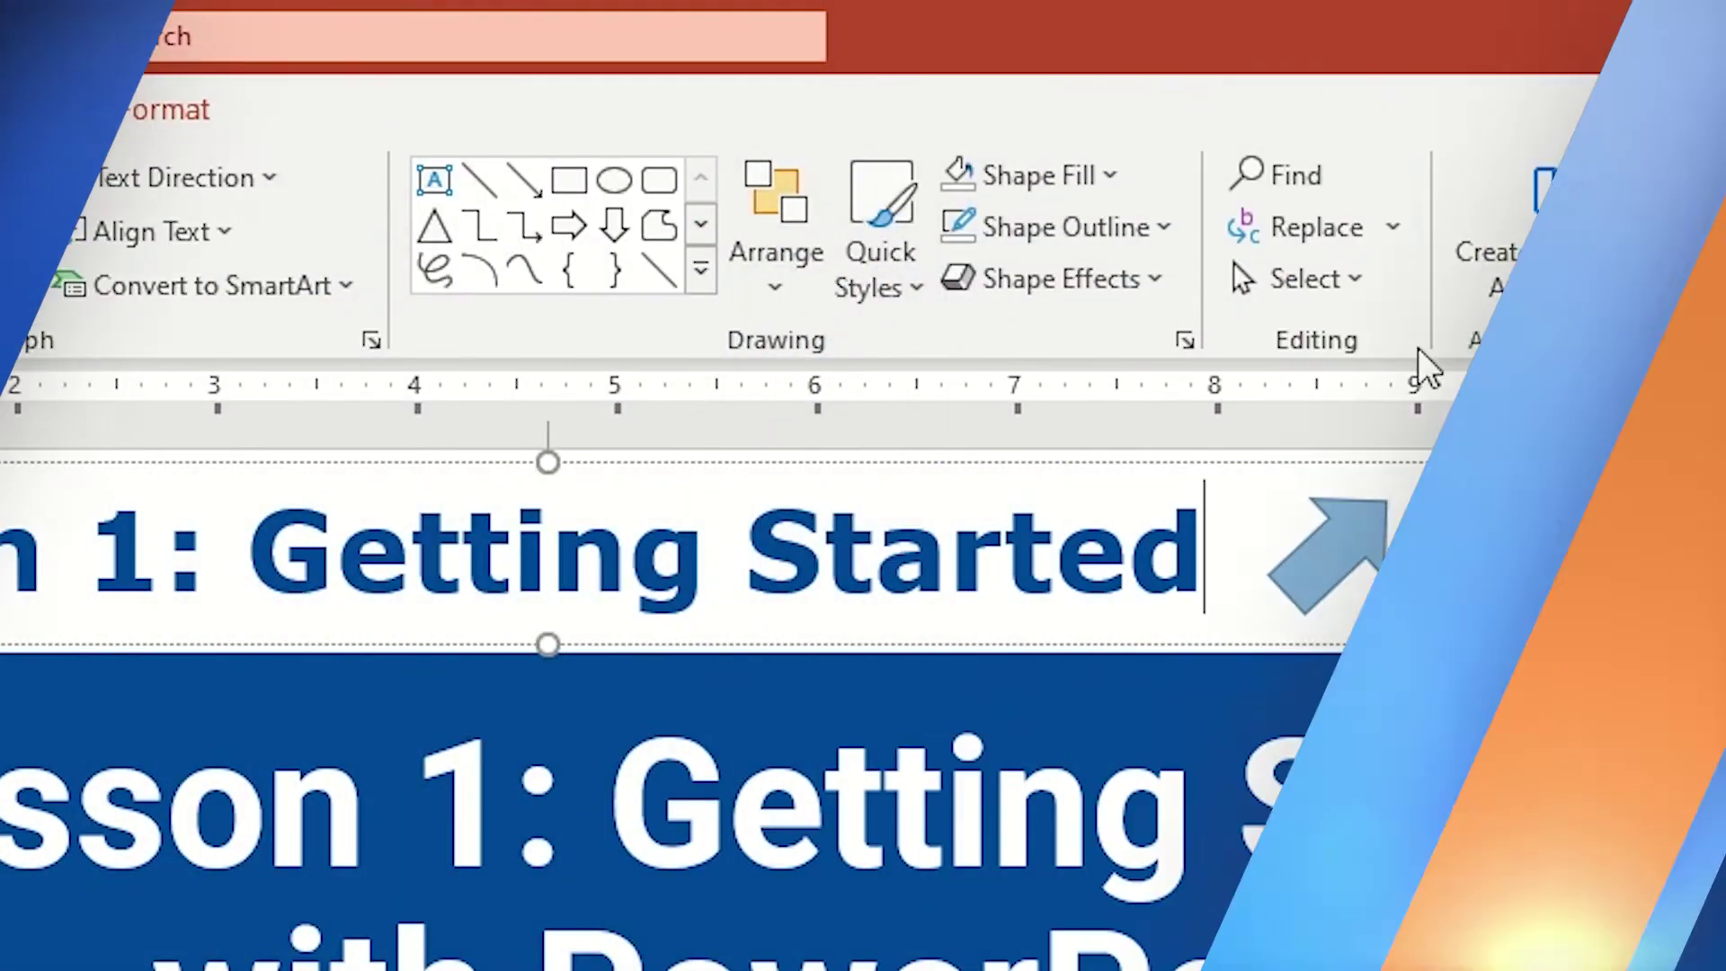
Show the Select options in the Home tab's Editing group for the title slide
left_click(1362, 277)
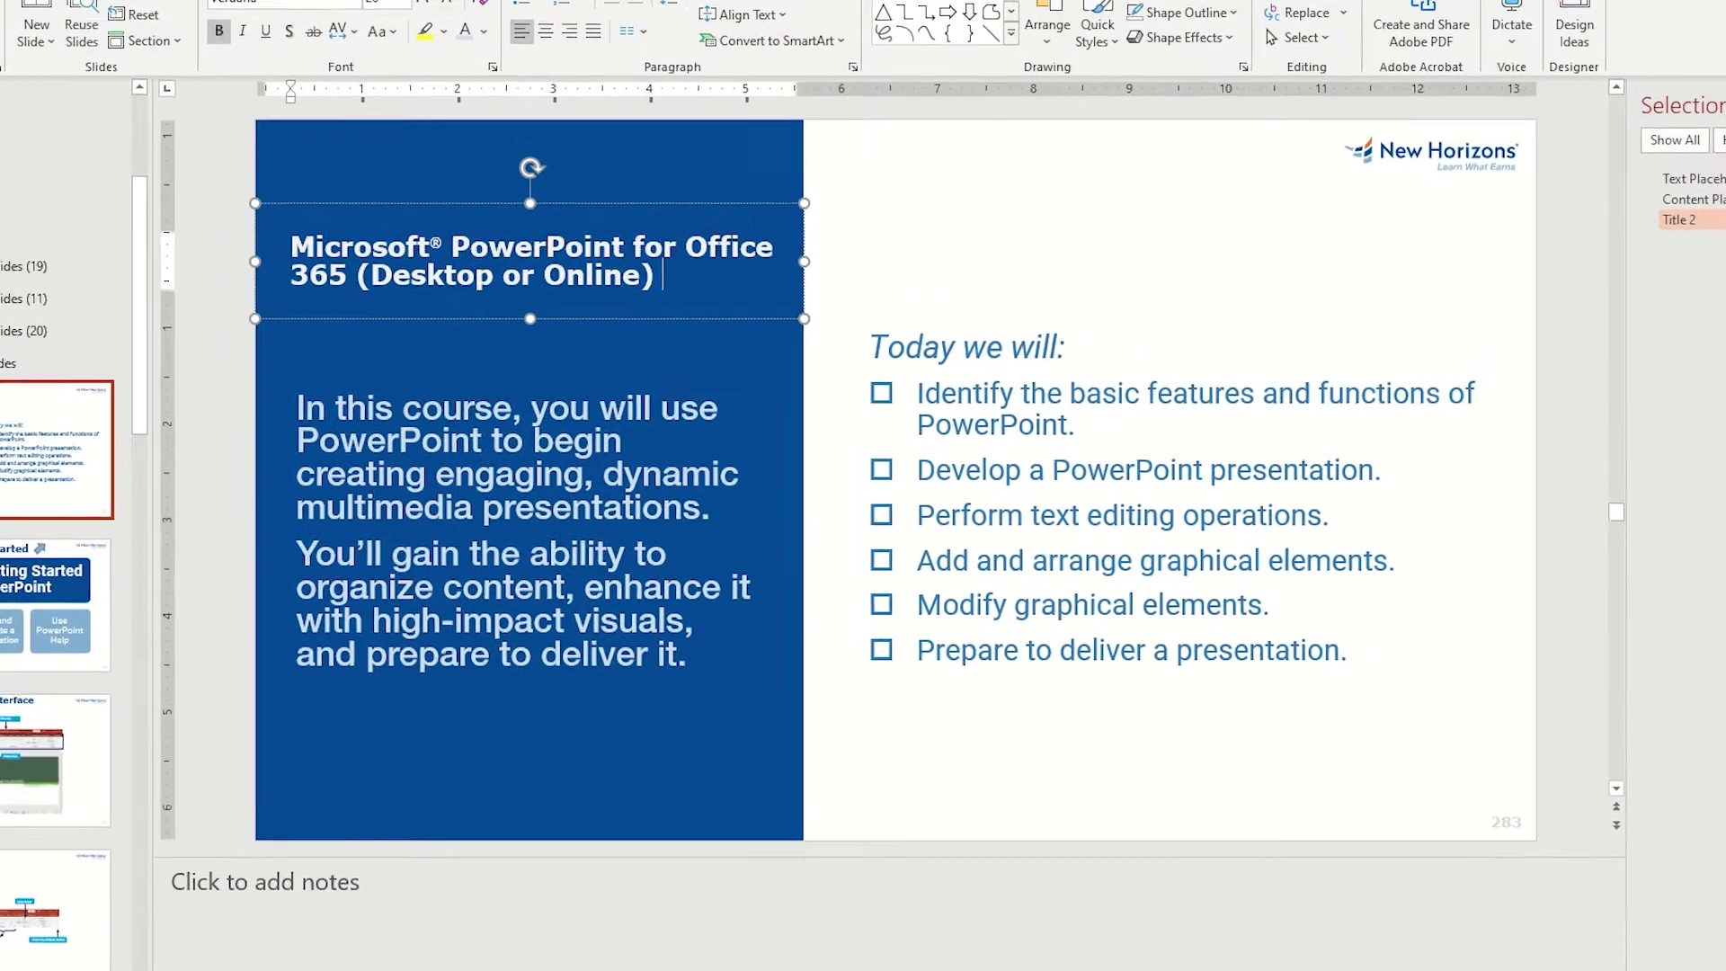
Append 'Part 1 Agenda and Goals' to the slide 283 title
type("Pa")
type("rt 1 ")
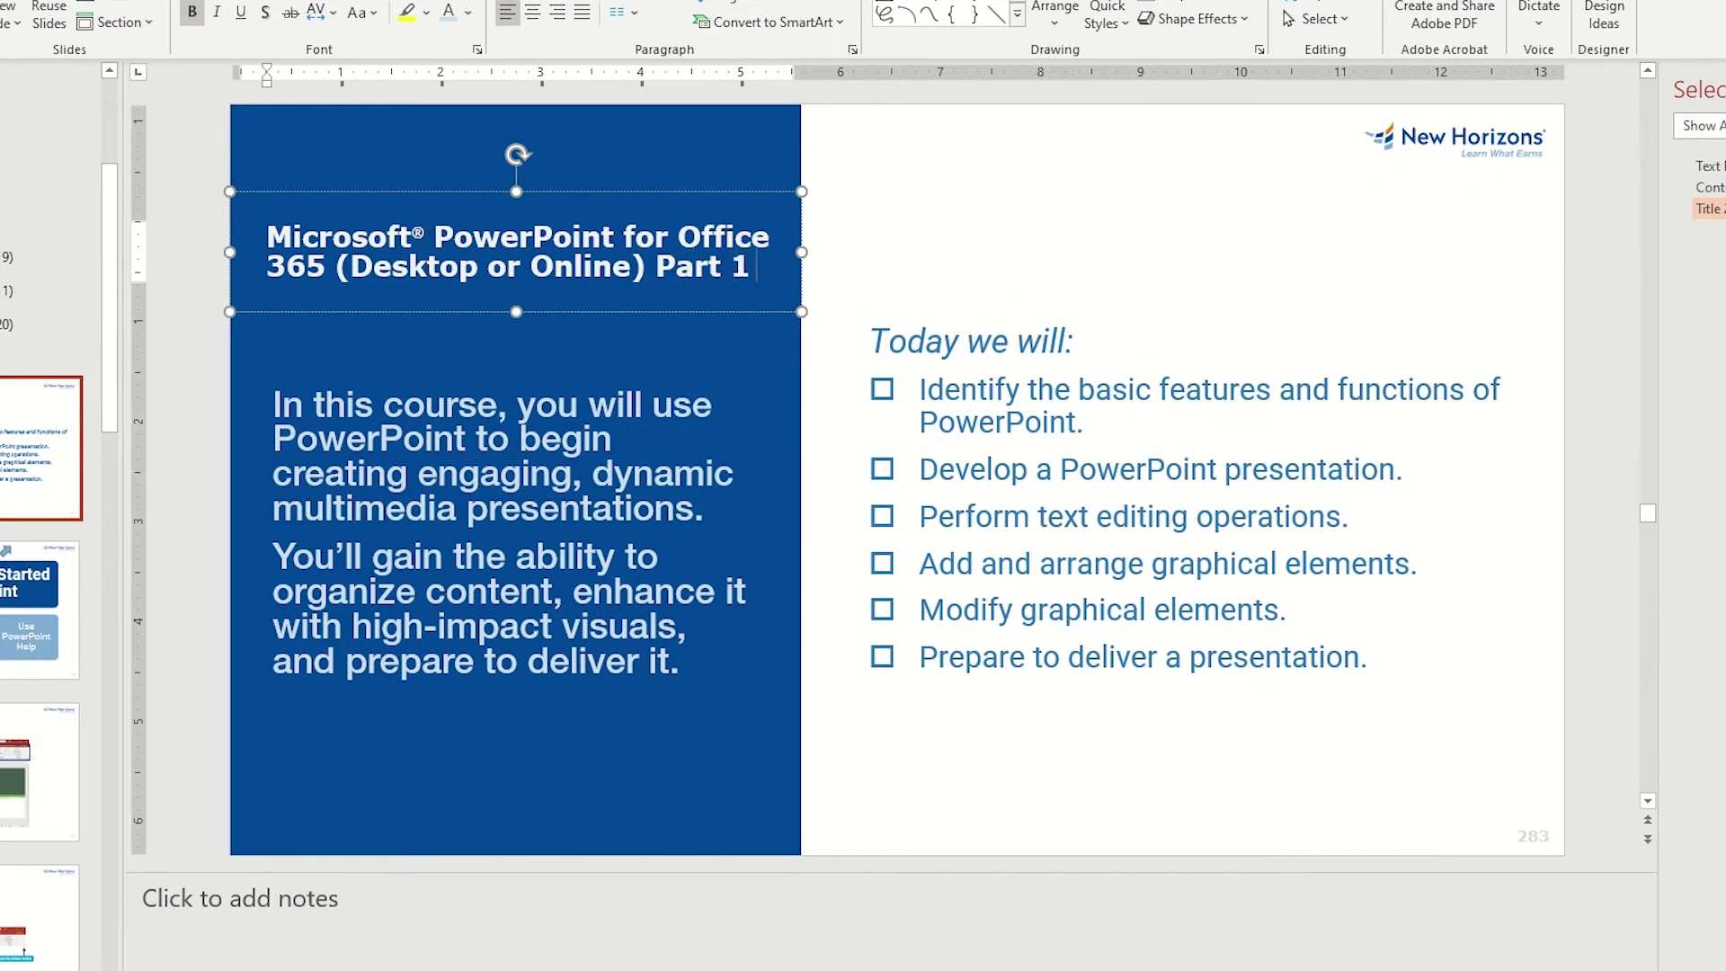
type("Agenda and Go")
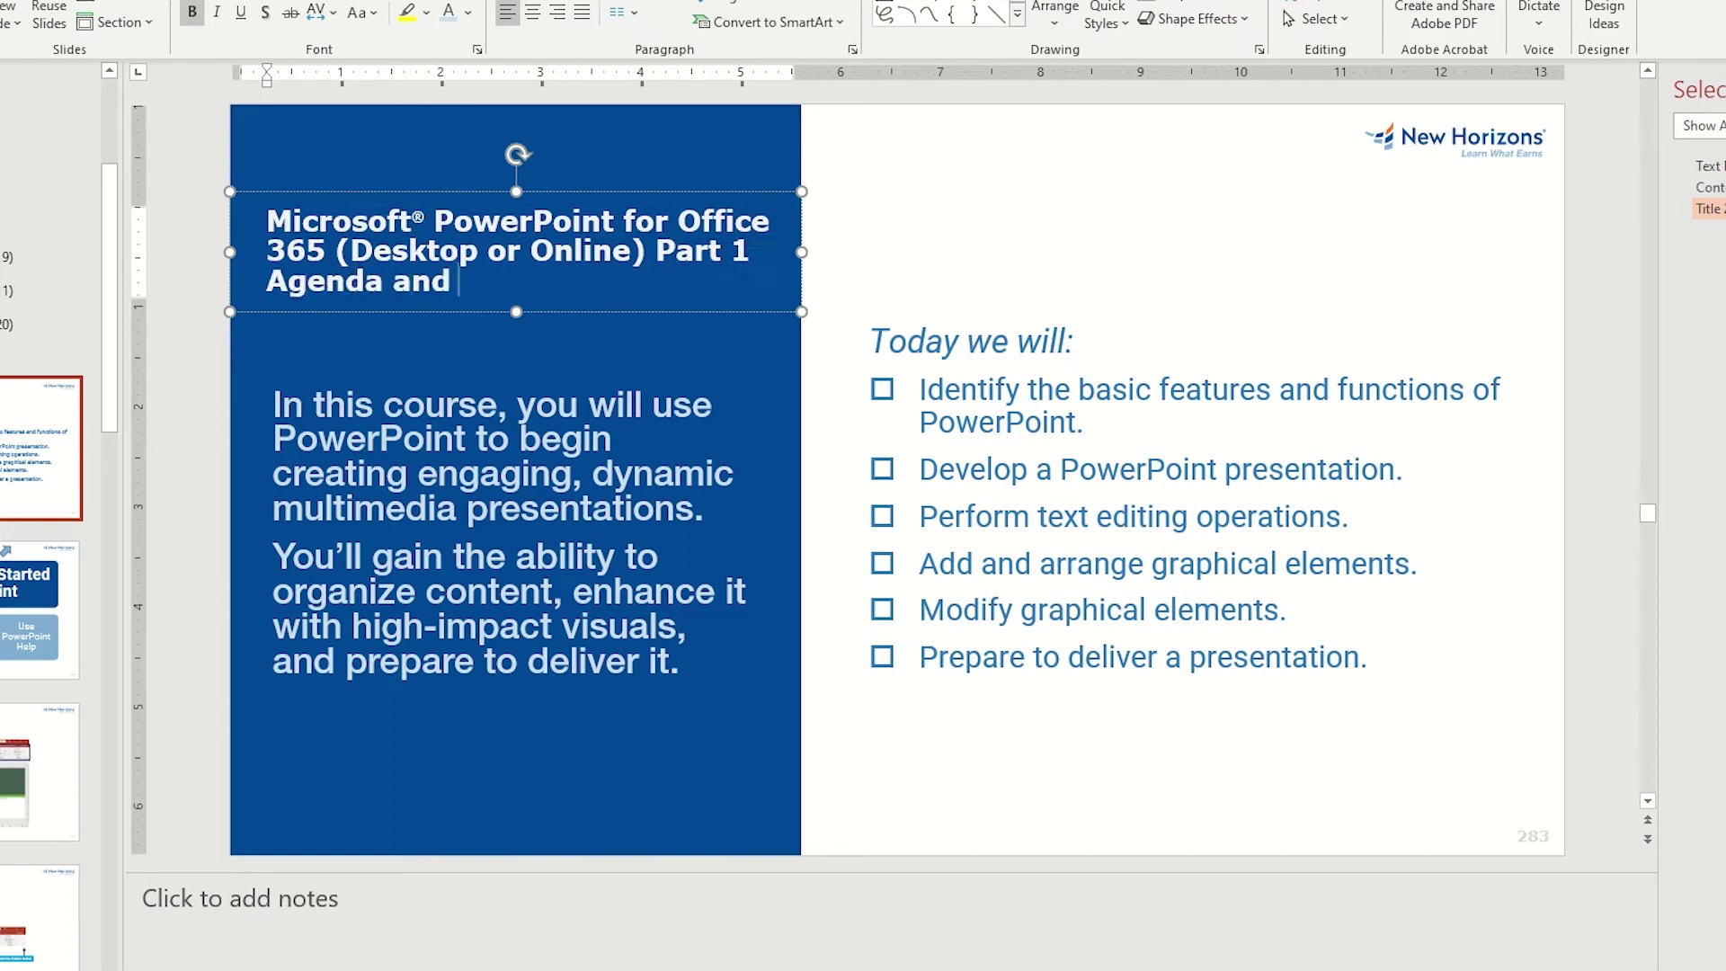
type("als")
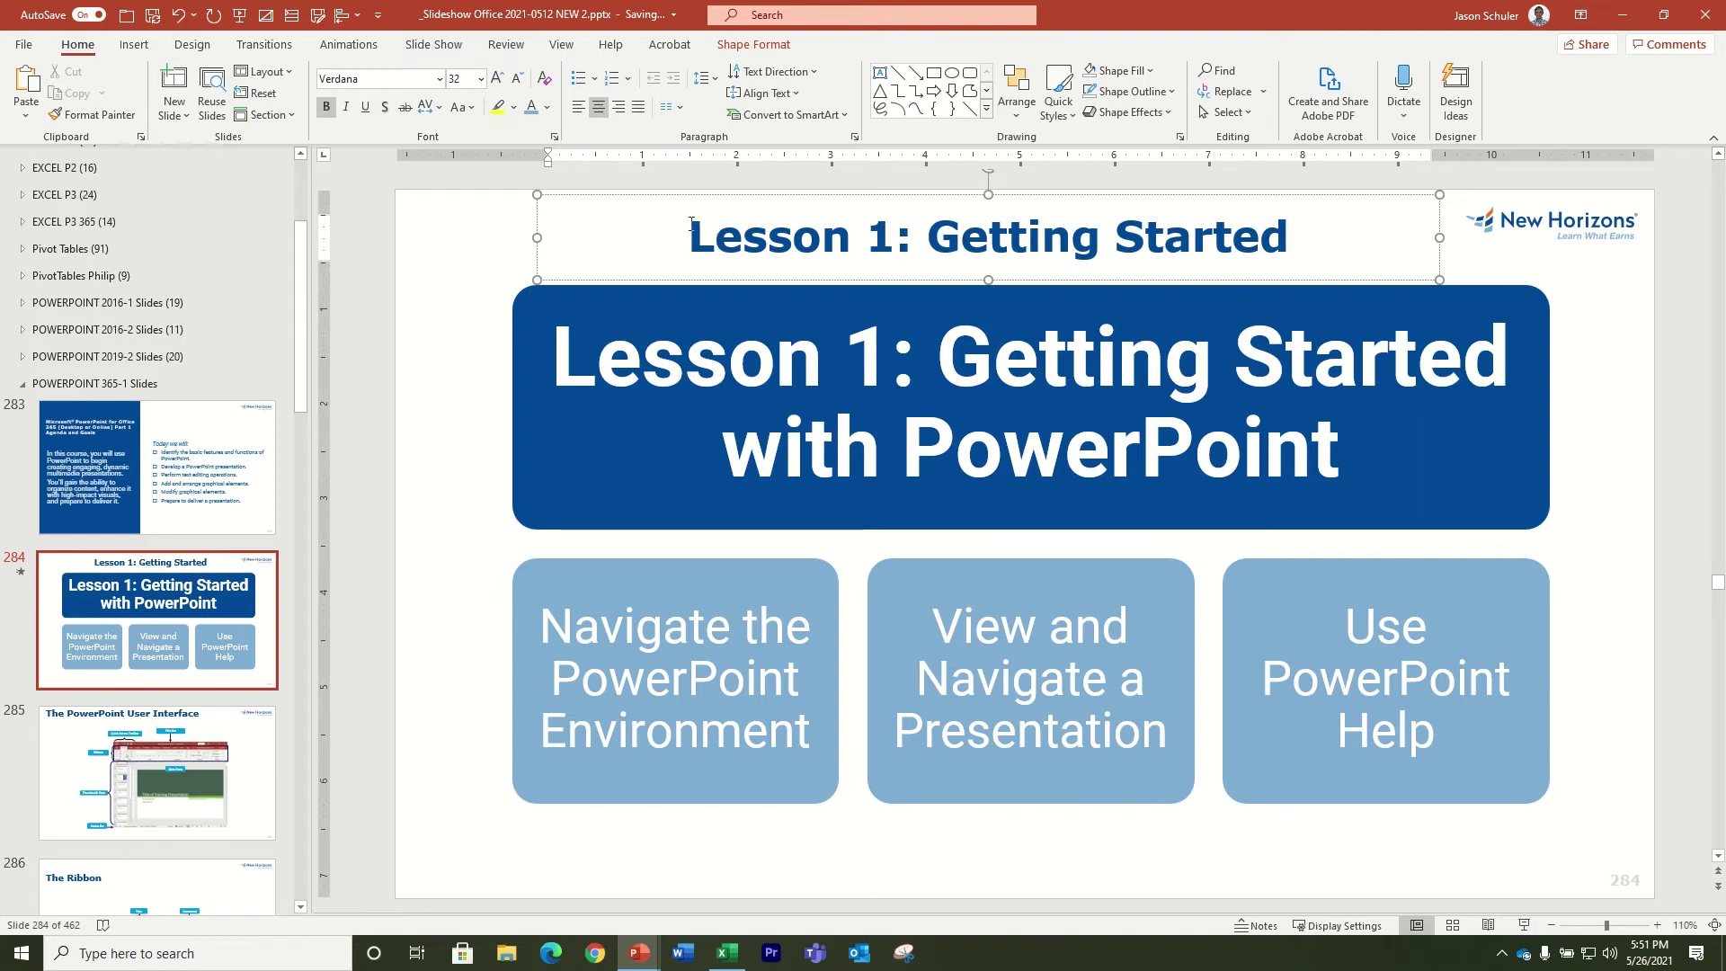
left_click_drag(687, 235, 1287, 231)
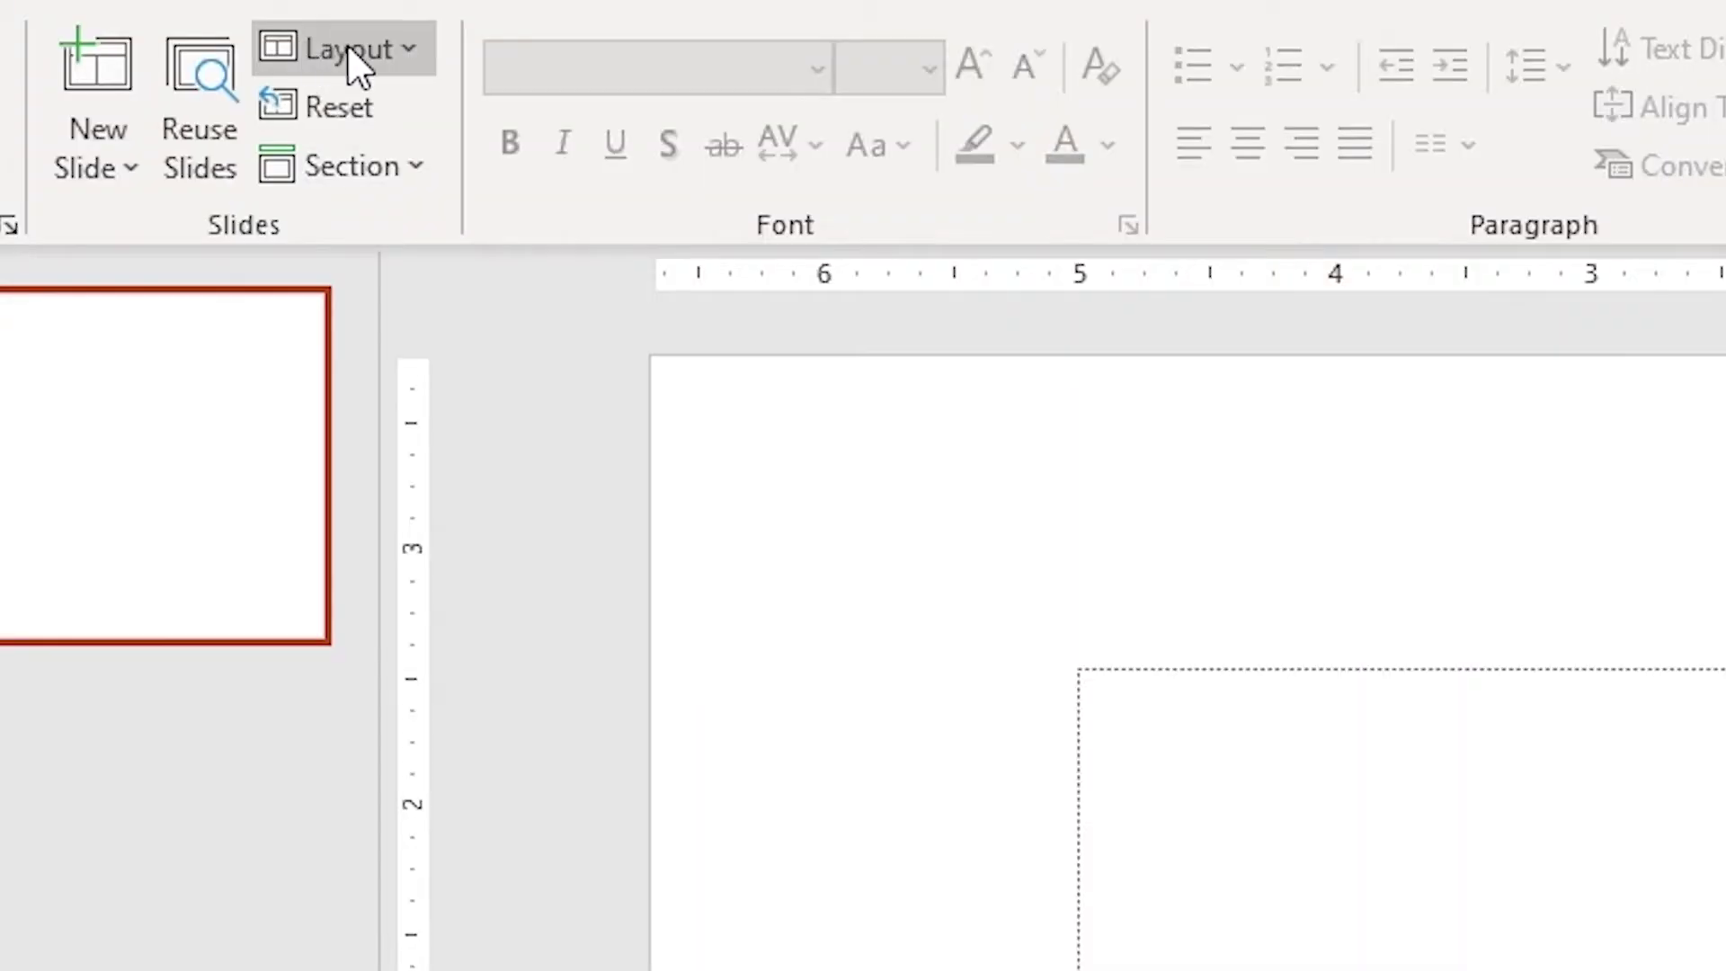
left_click(394, 45)
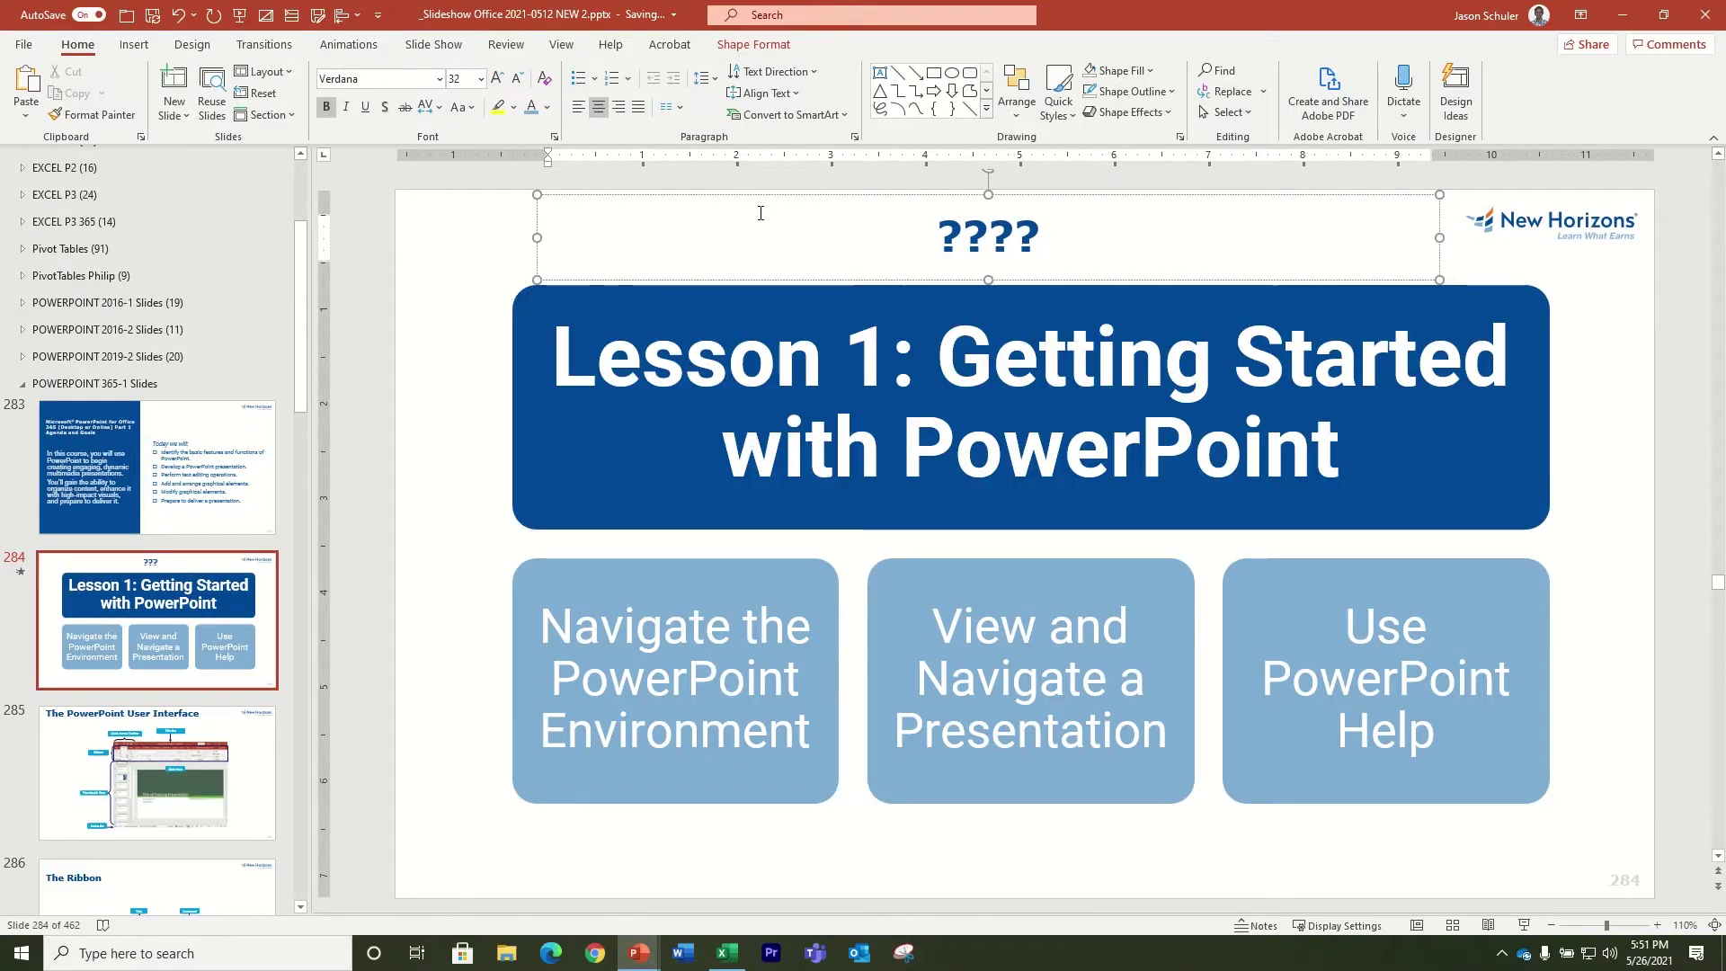
type("?")
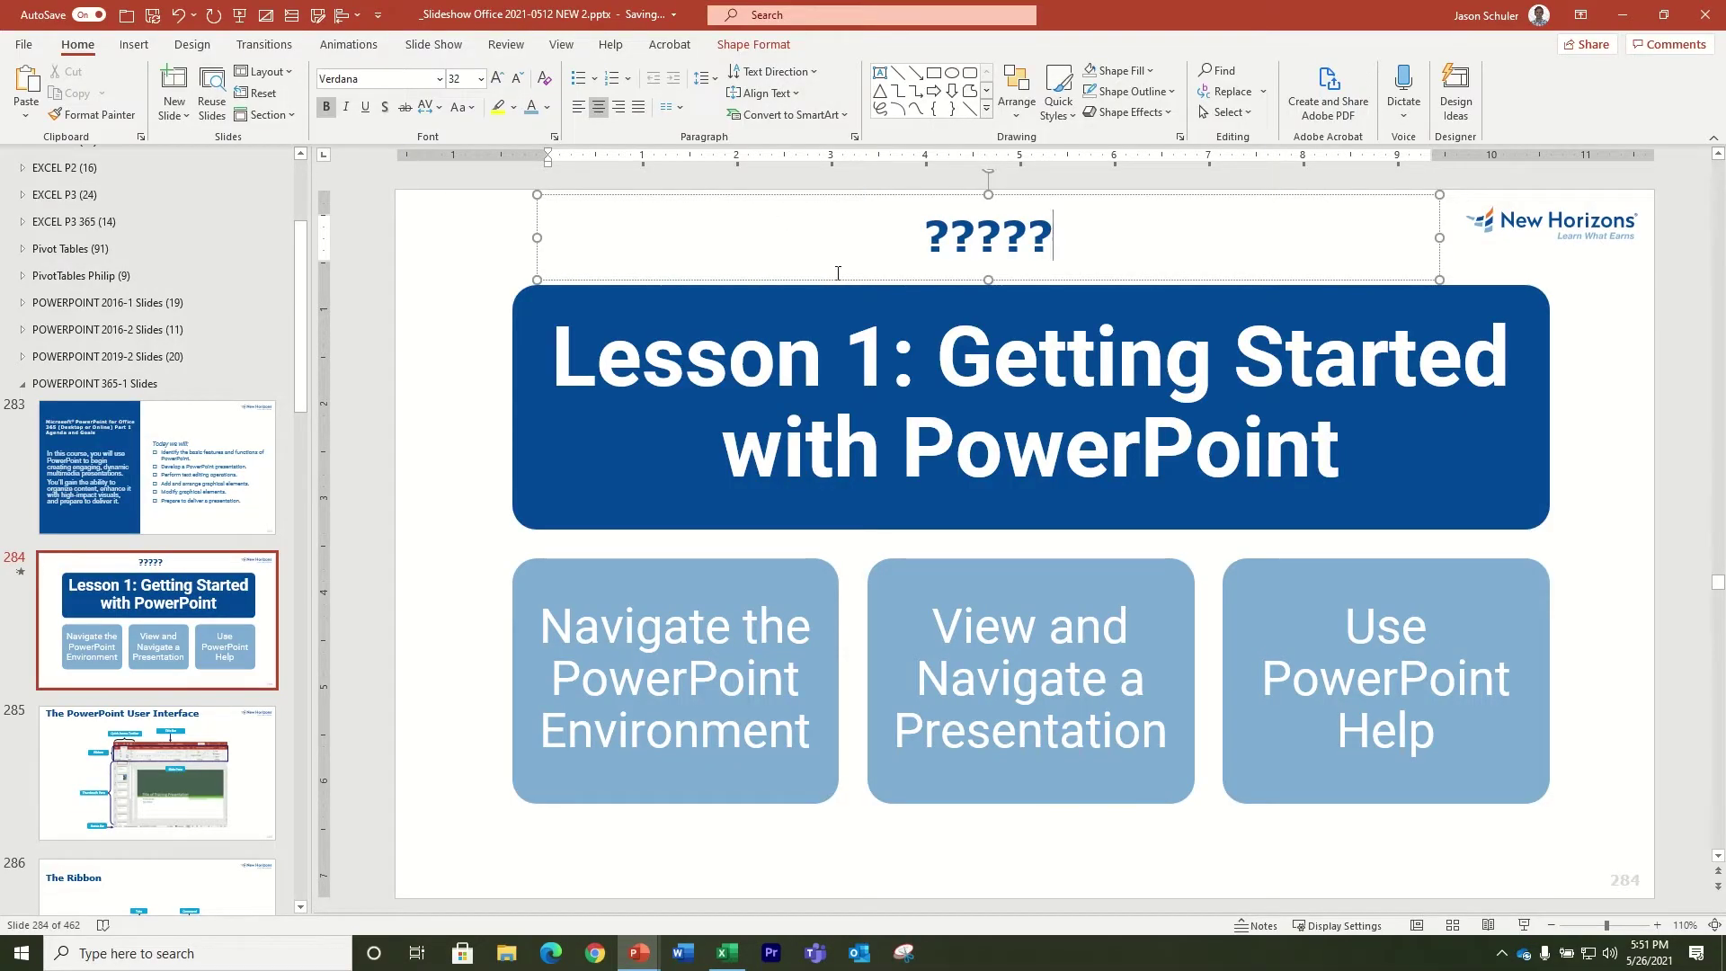
left_click(1218, 281)
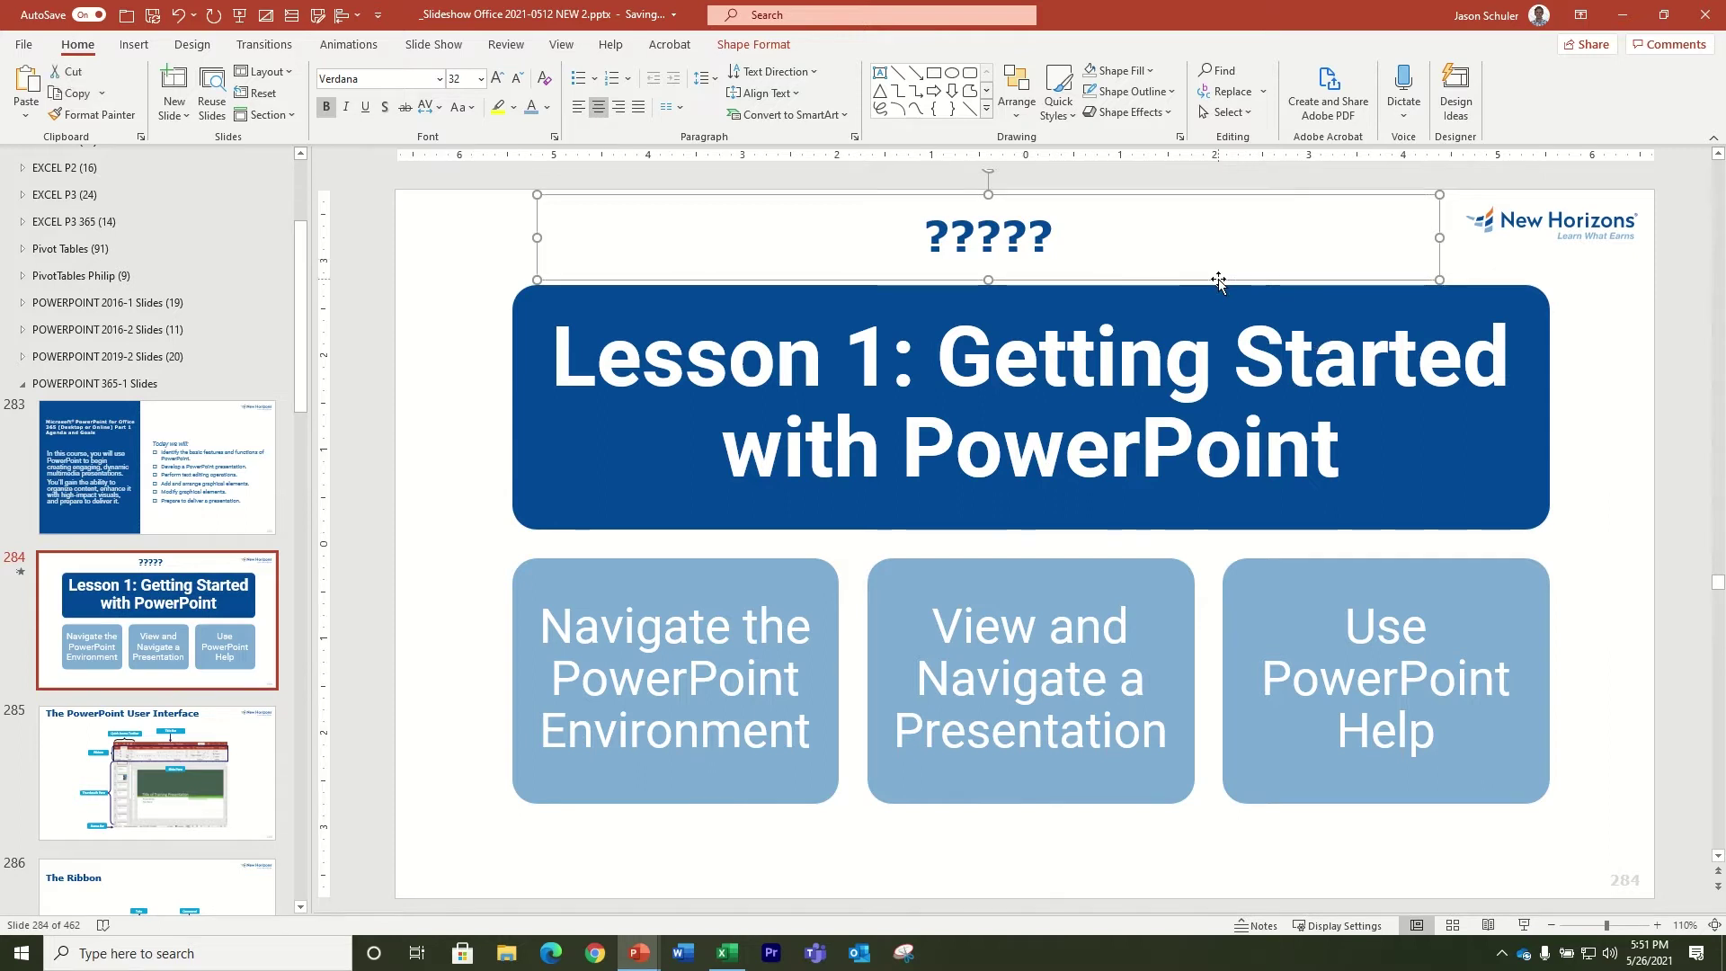
key("Delete")
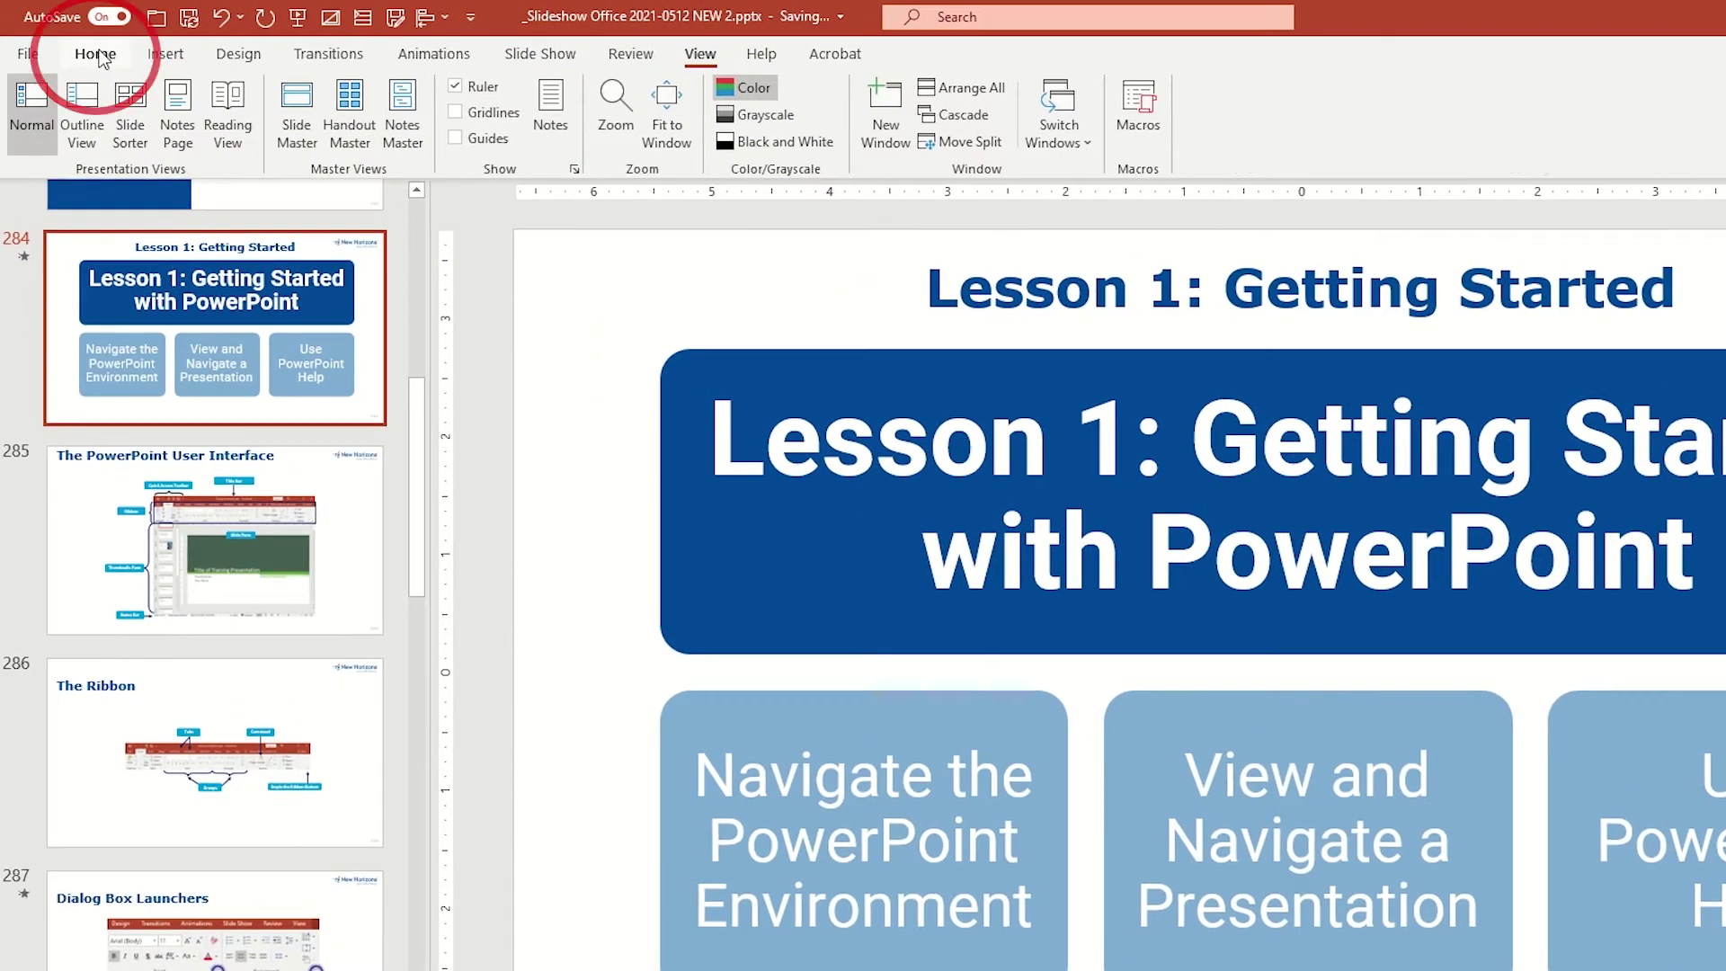
left_click(101, 59)
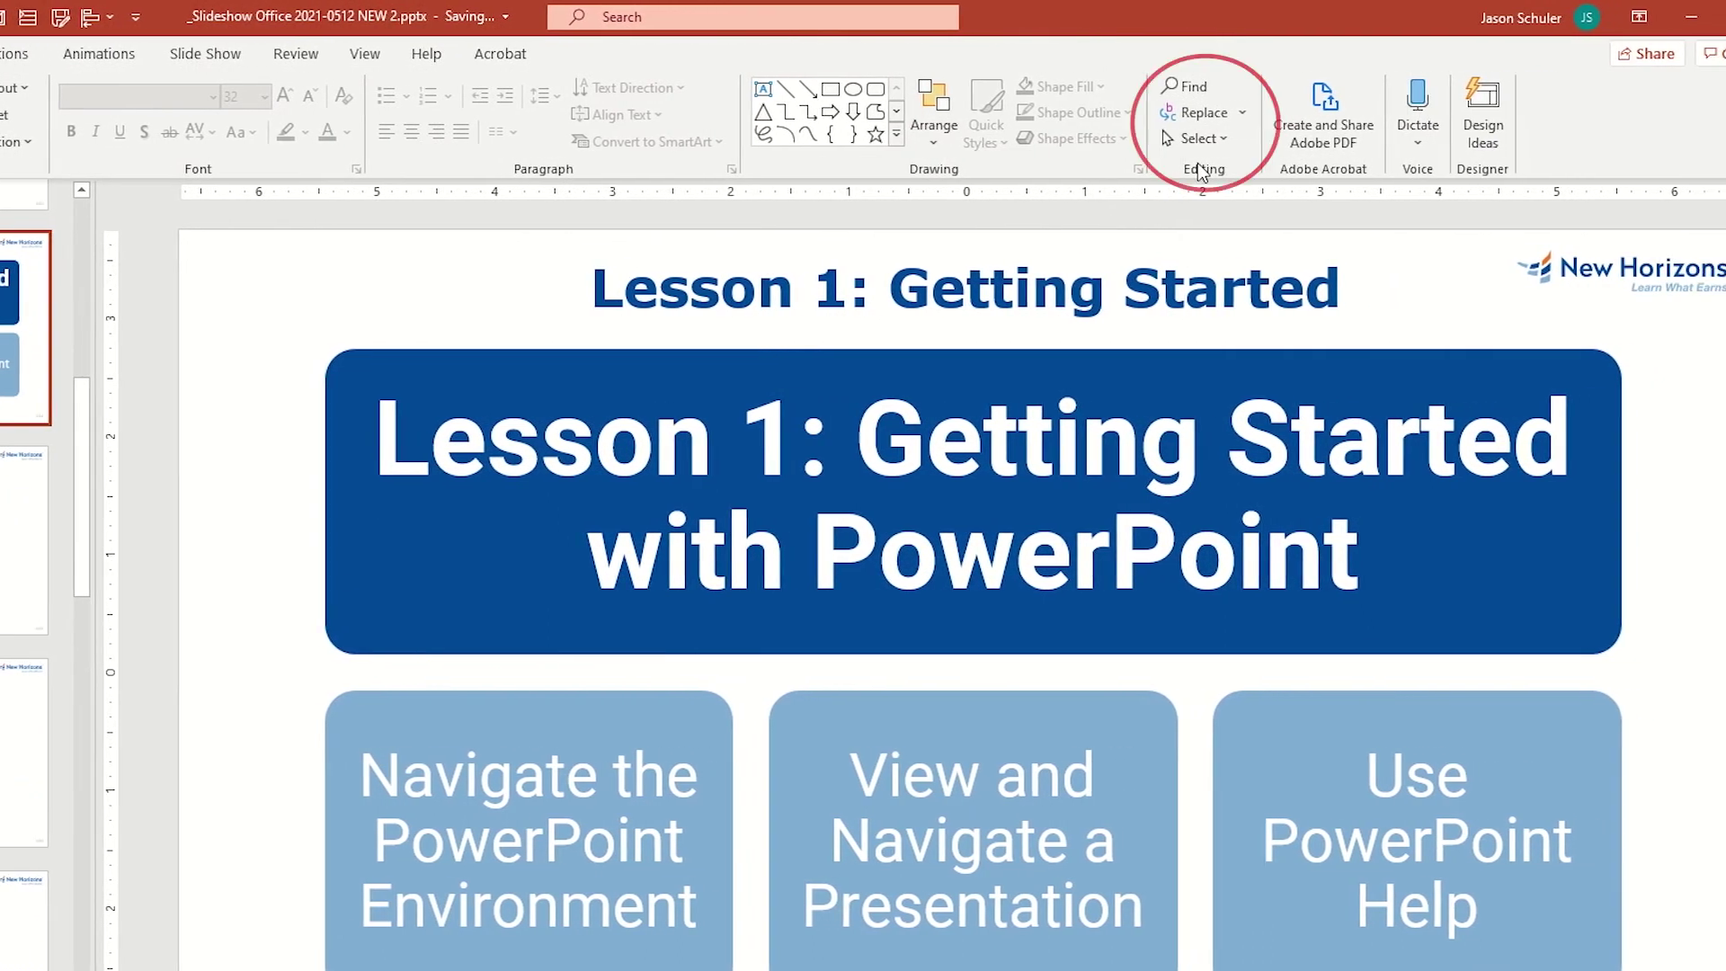
Open the Selection Pane from Select and hide the Title 1 object on slide 284
left_click(1203, 138)
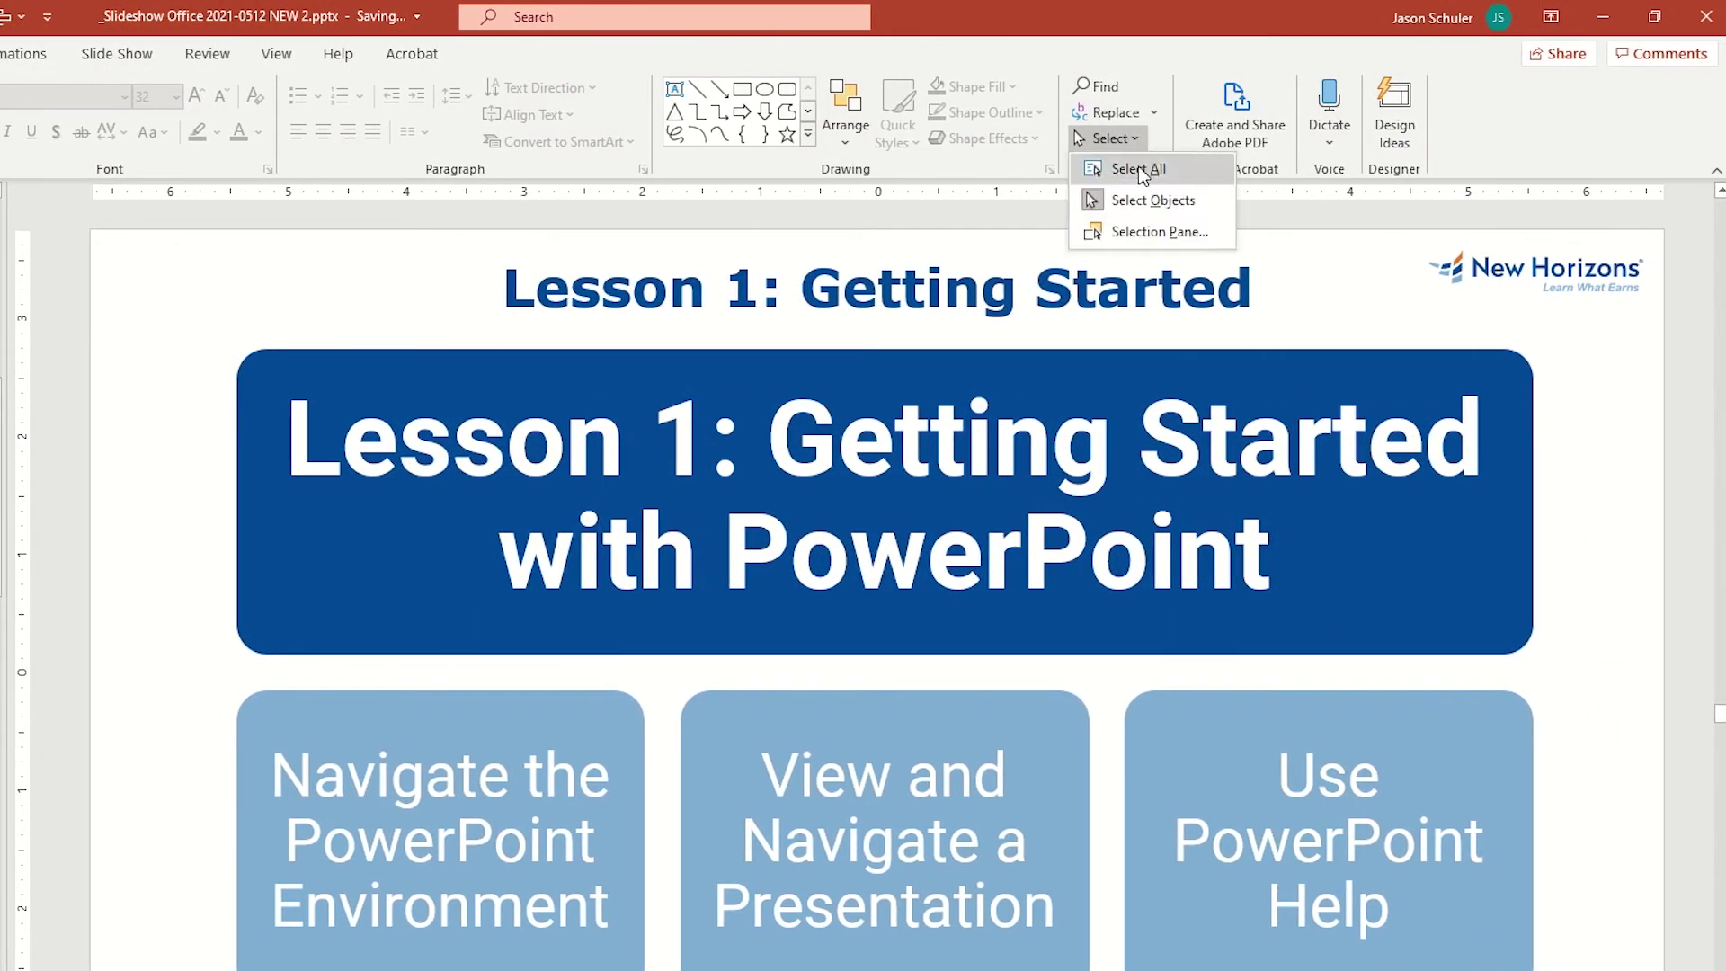
left_click(1142, 232)
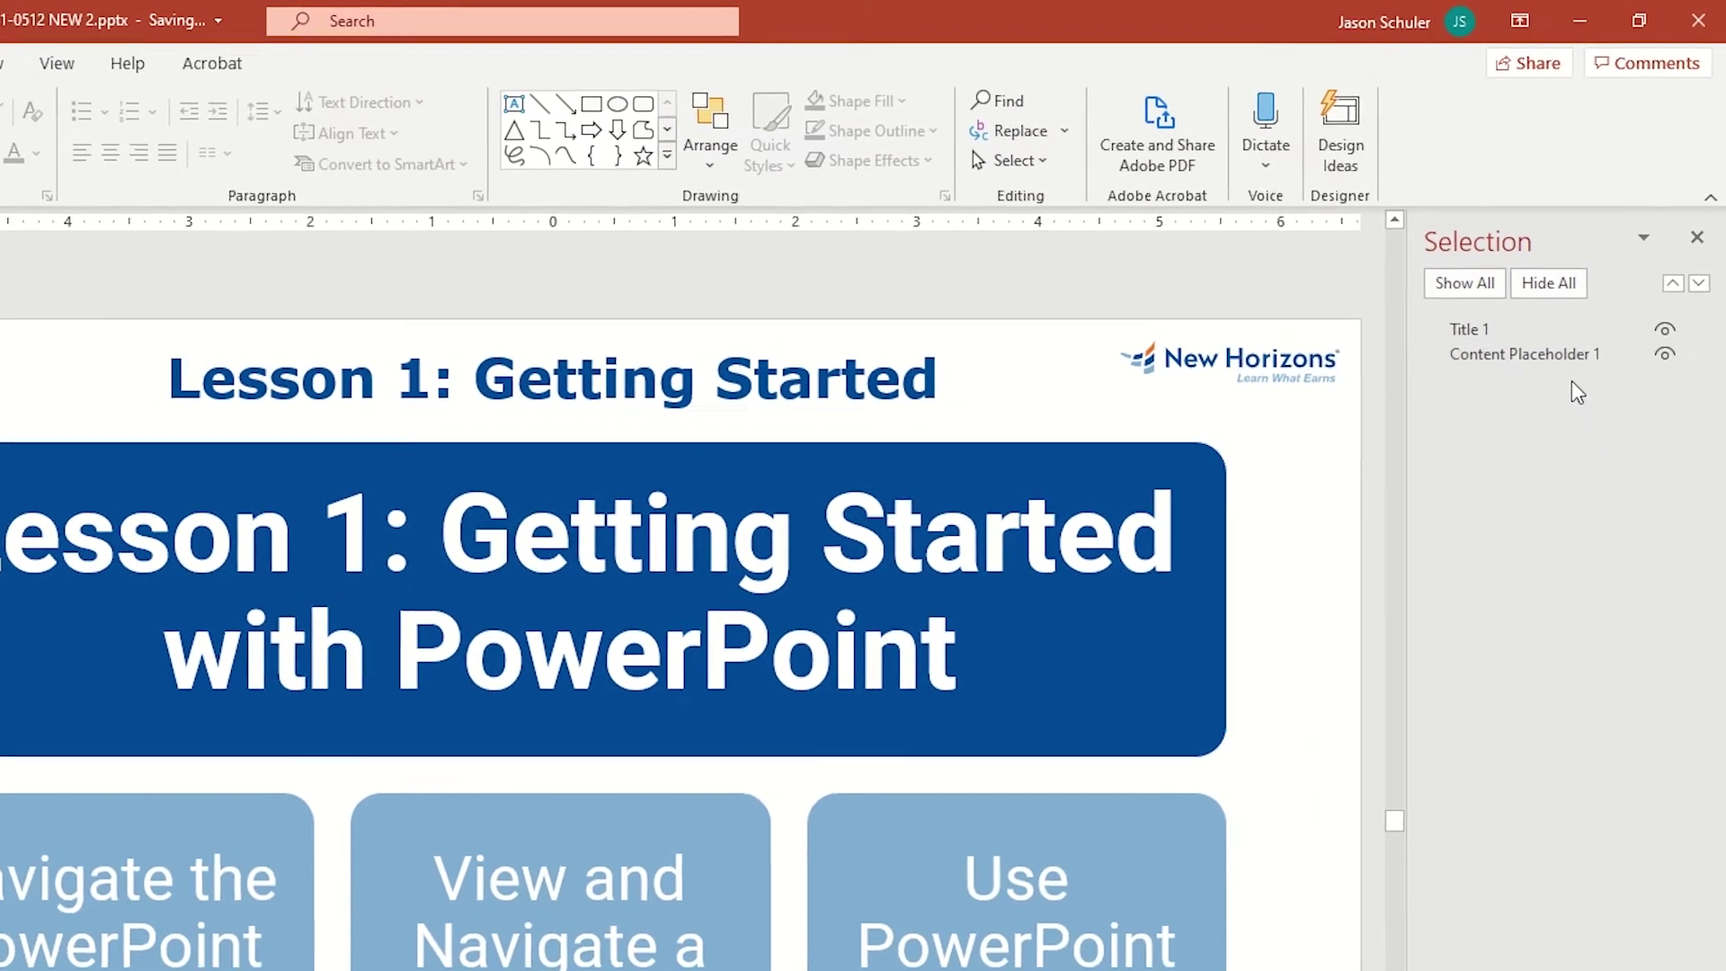
left_click(1660, 345)
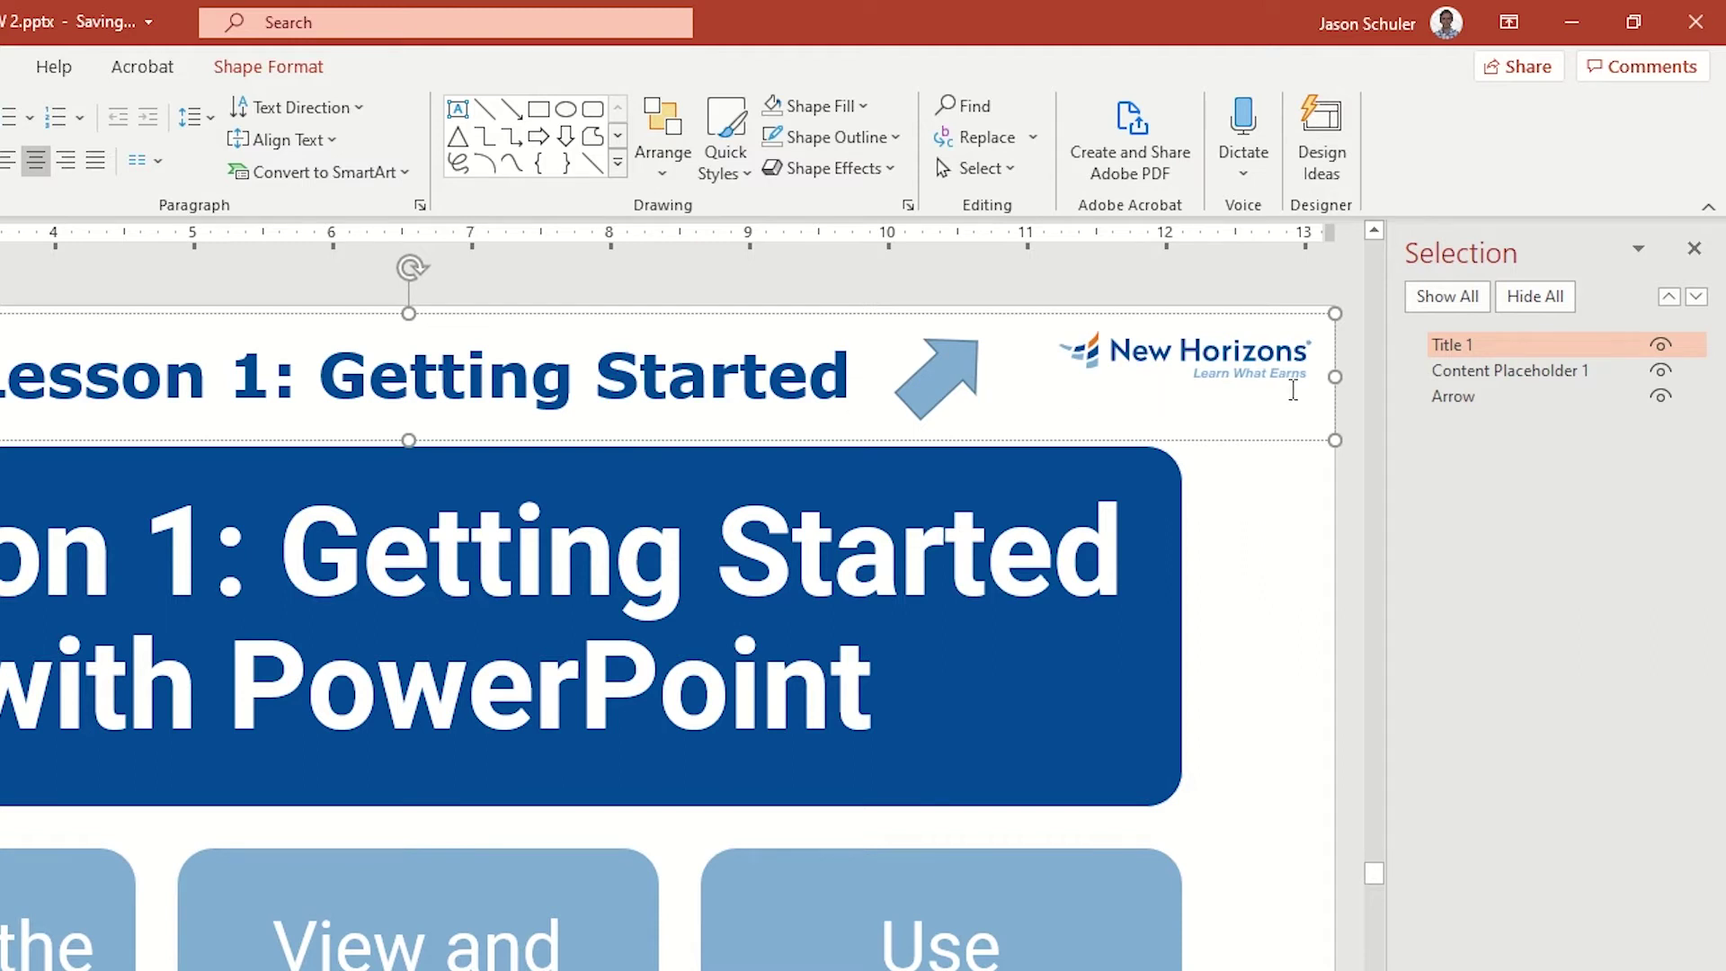
Select the Arrow in the Selection Pane and bring it forward twice to the top
left_click(1485, 392)
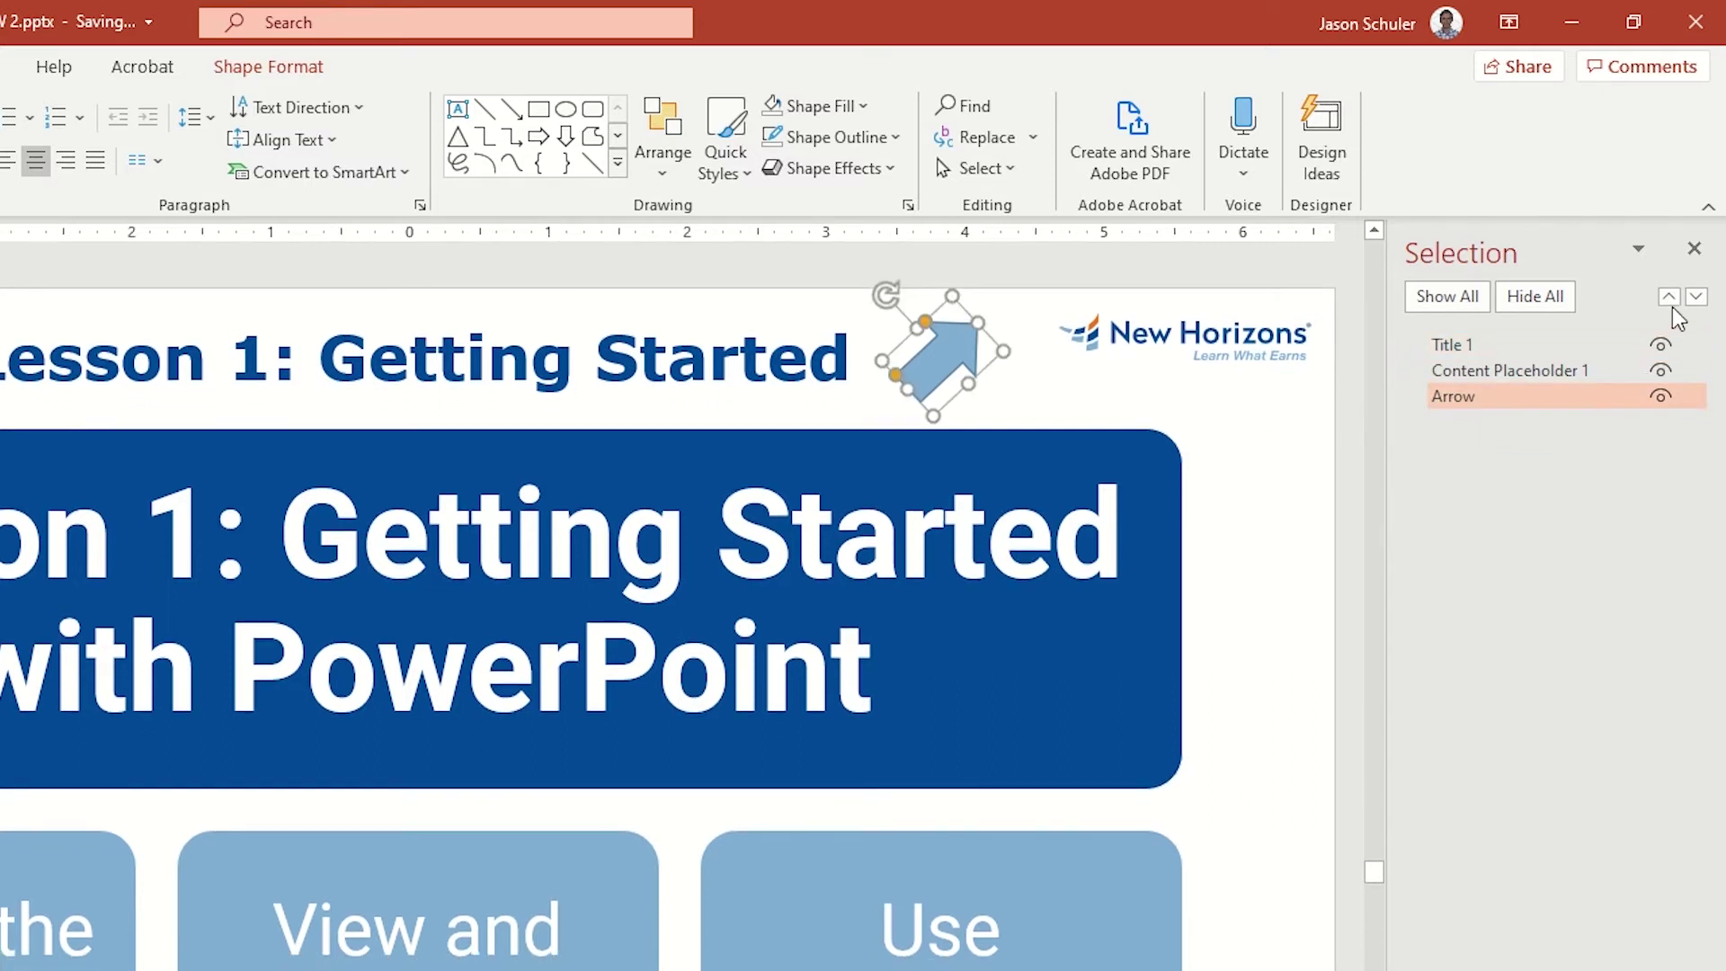
left_click(1670, 299)
left_click(1670, 299)
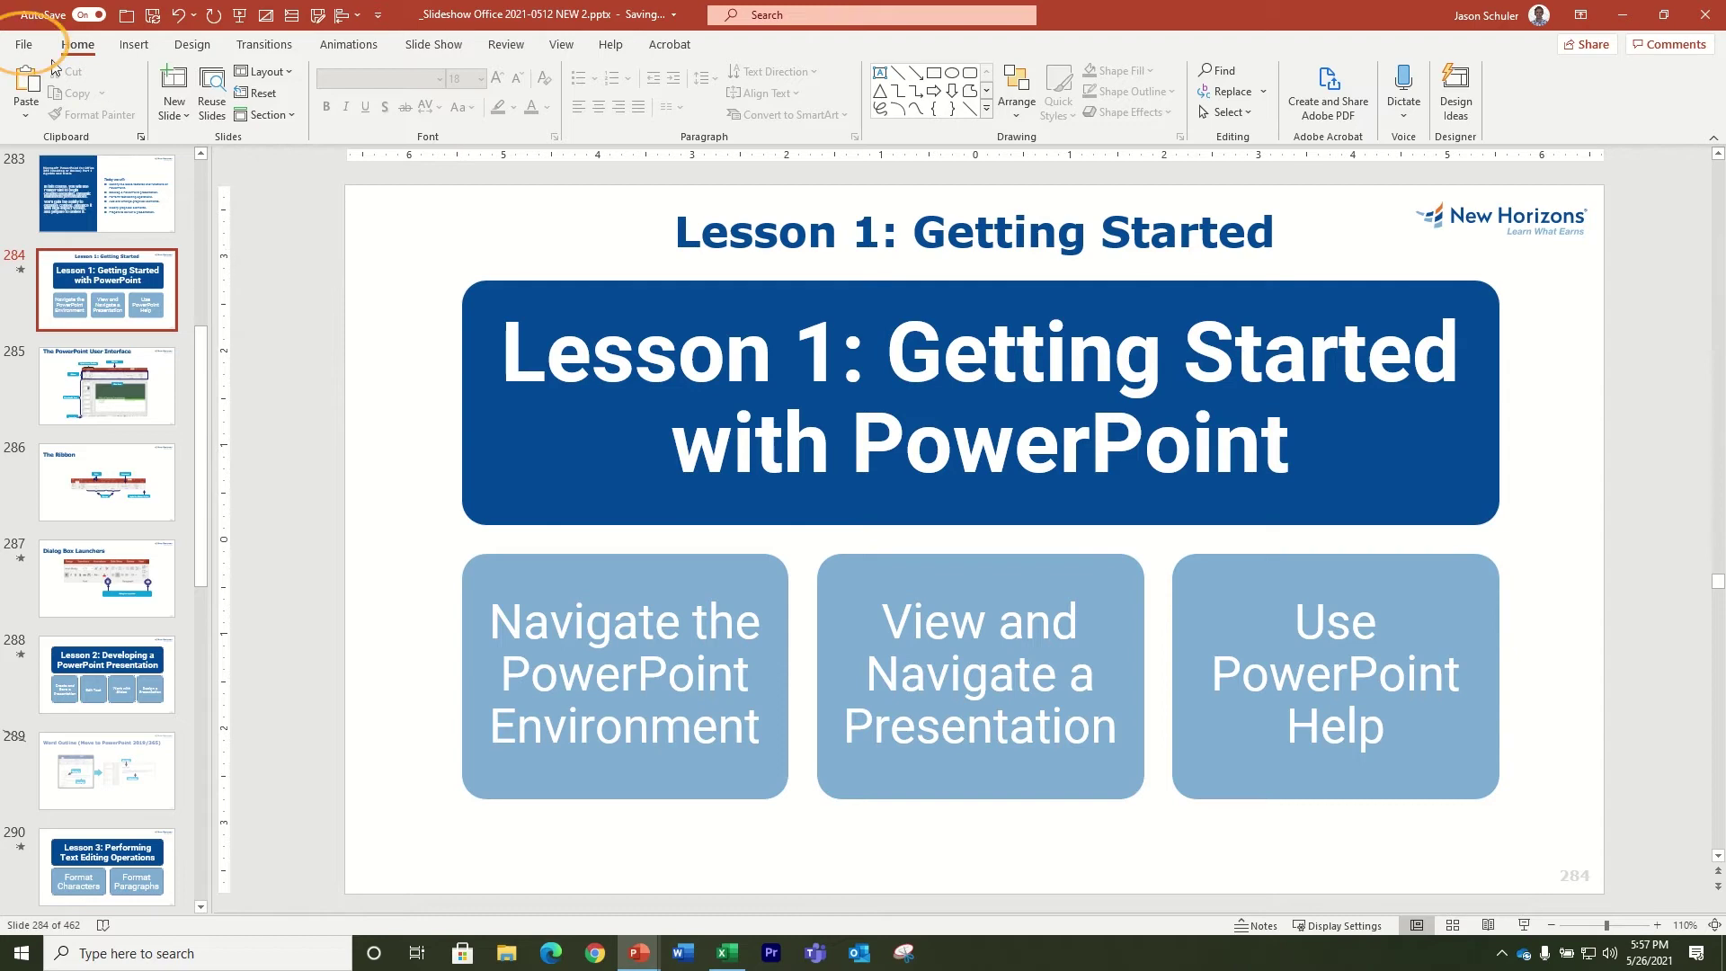
Open PowerPoint Options at the Customize Ribbon settings
left_click(22, 30)
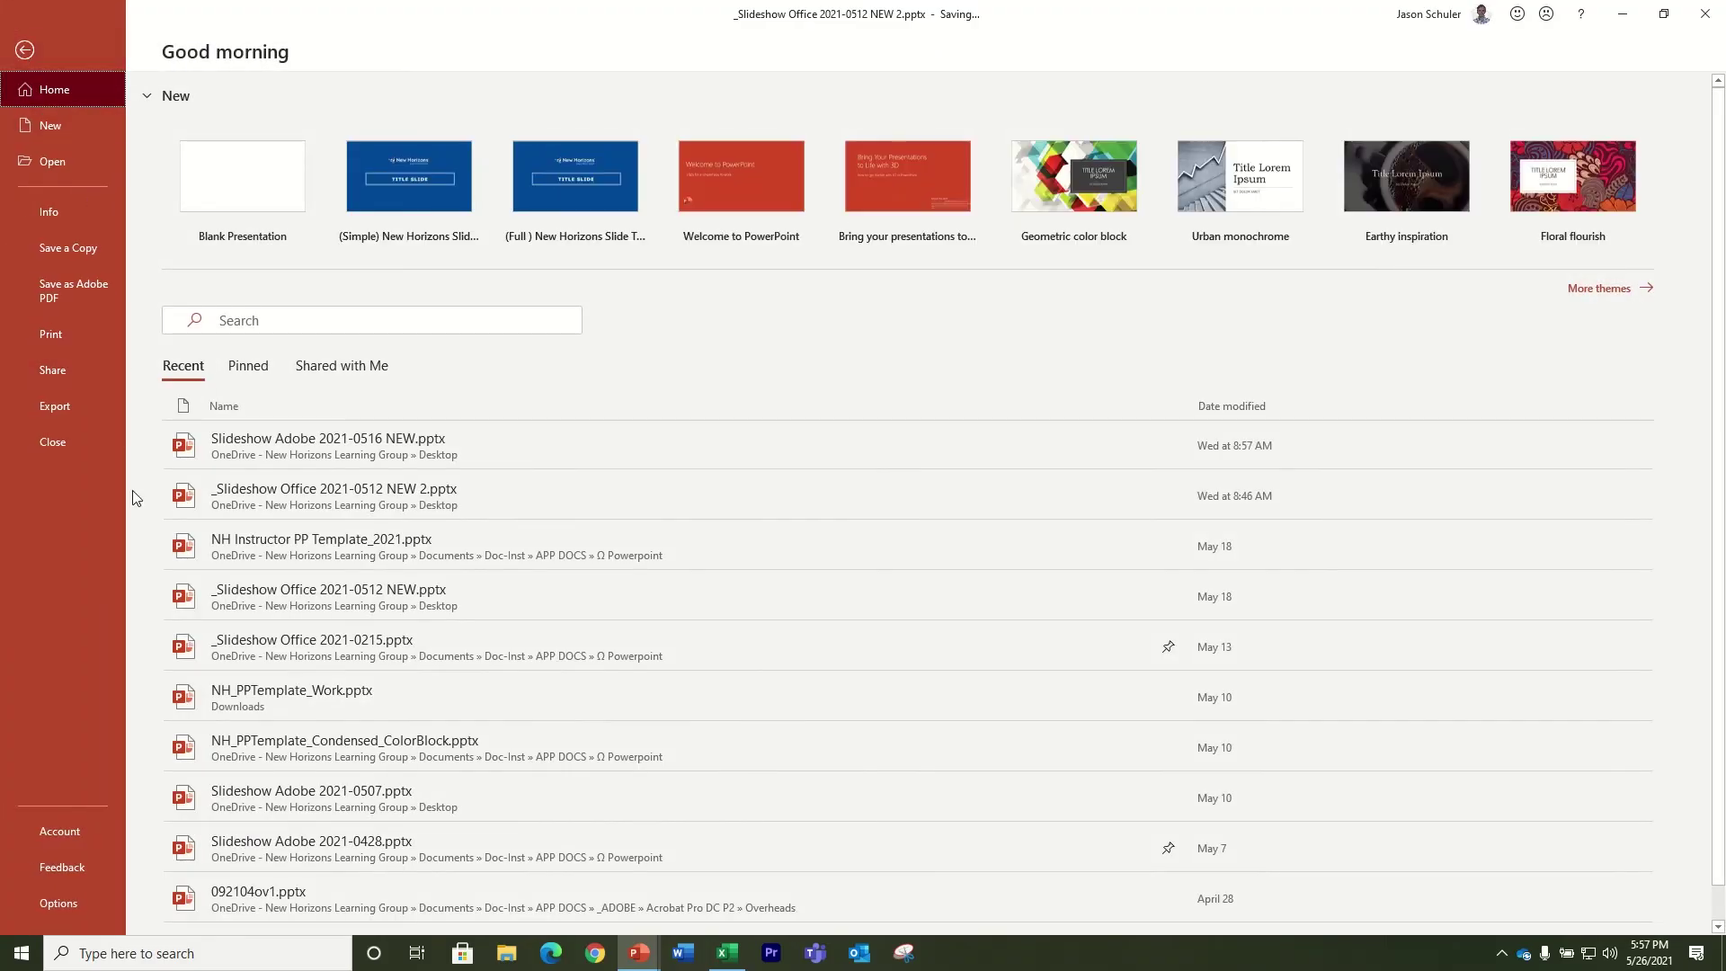
left_click(59, 904)
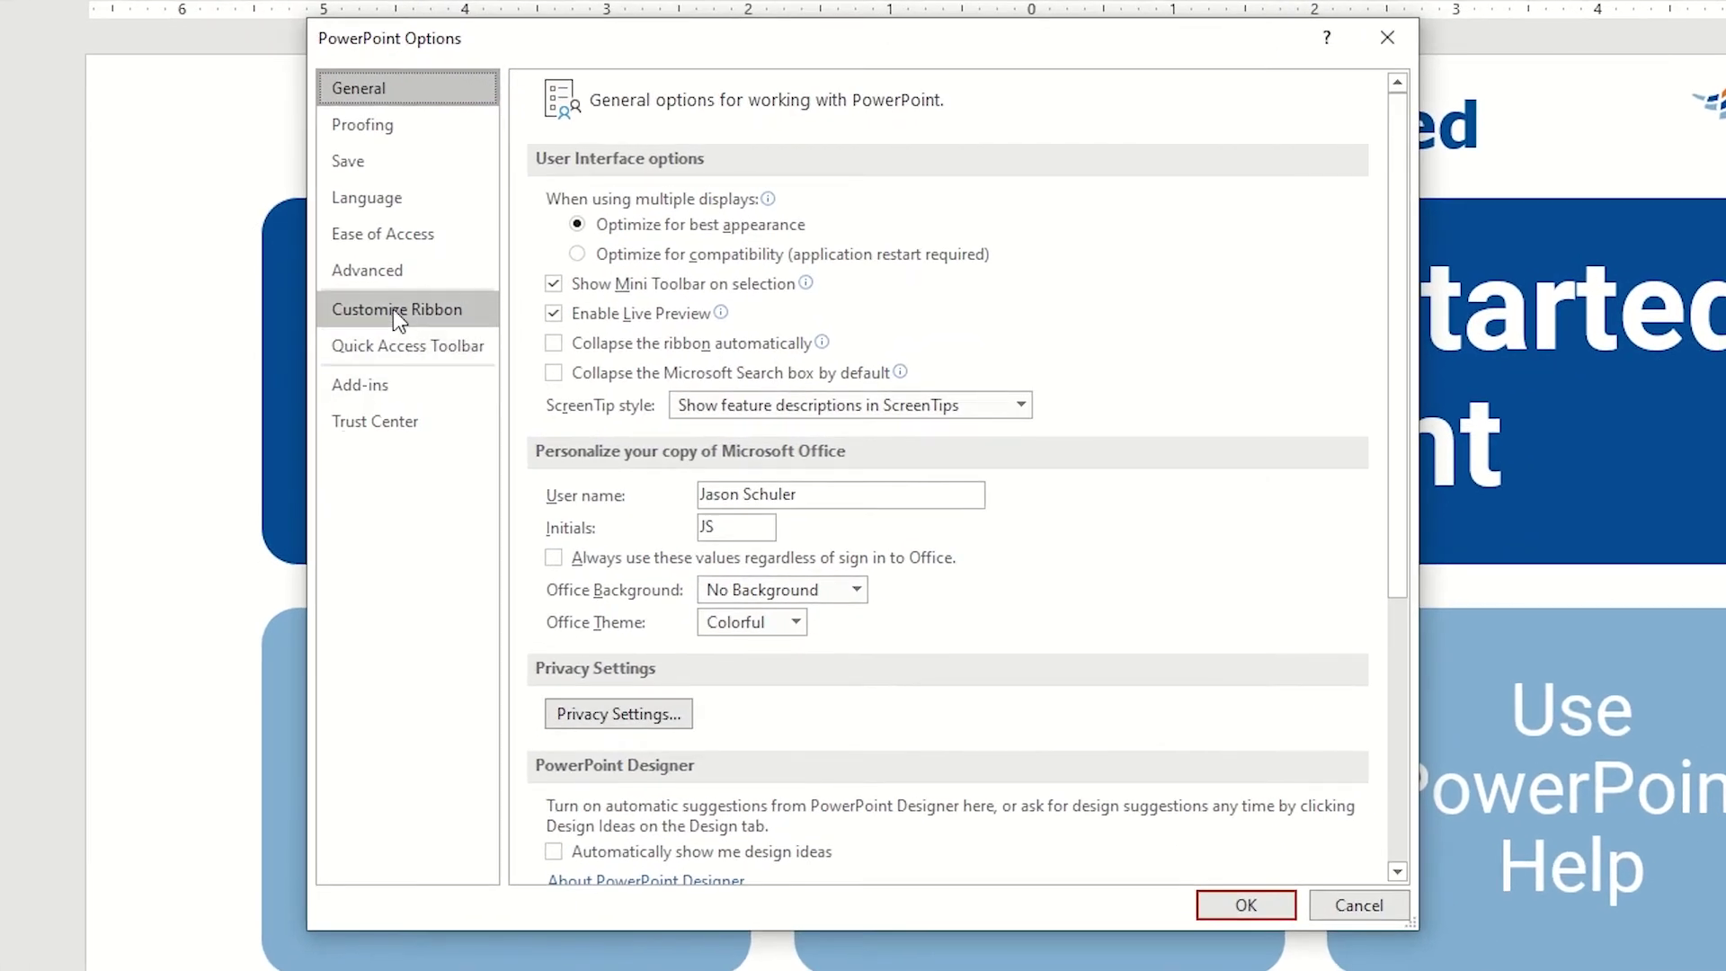
left_click(424, 320)
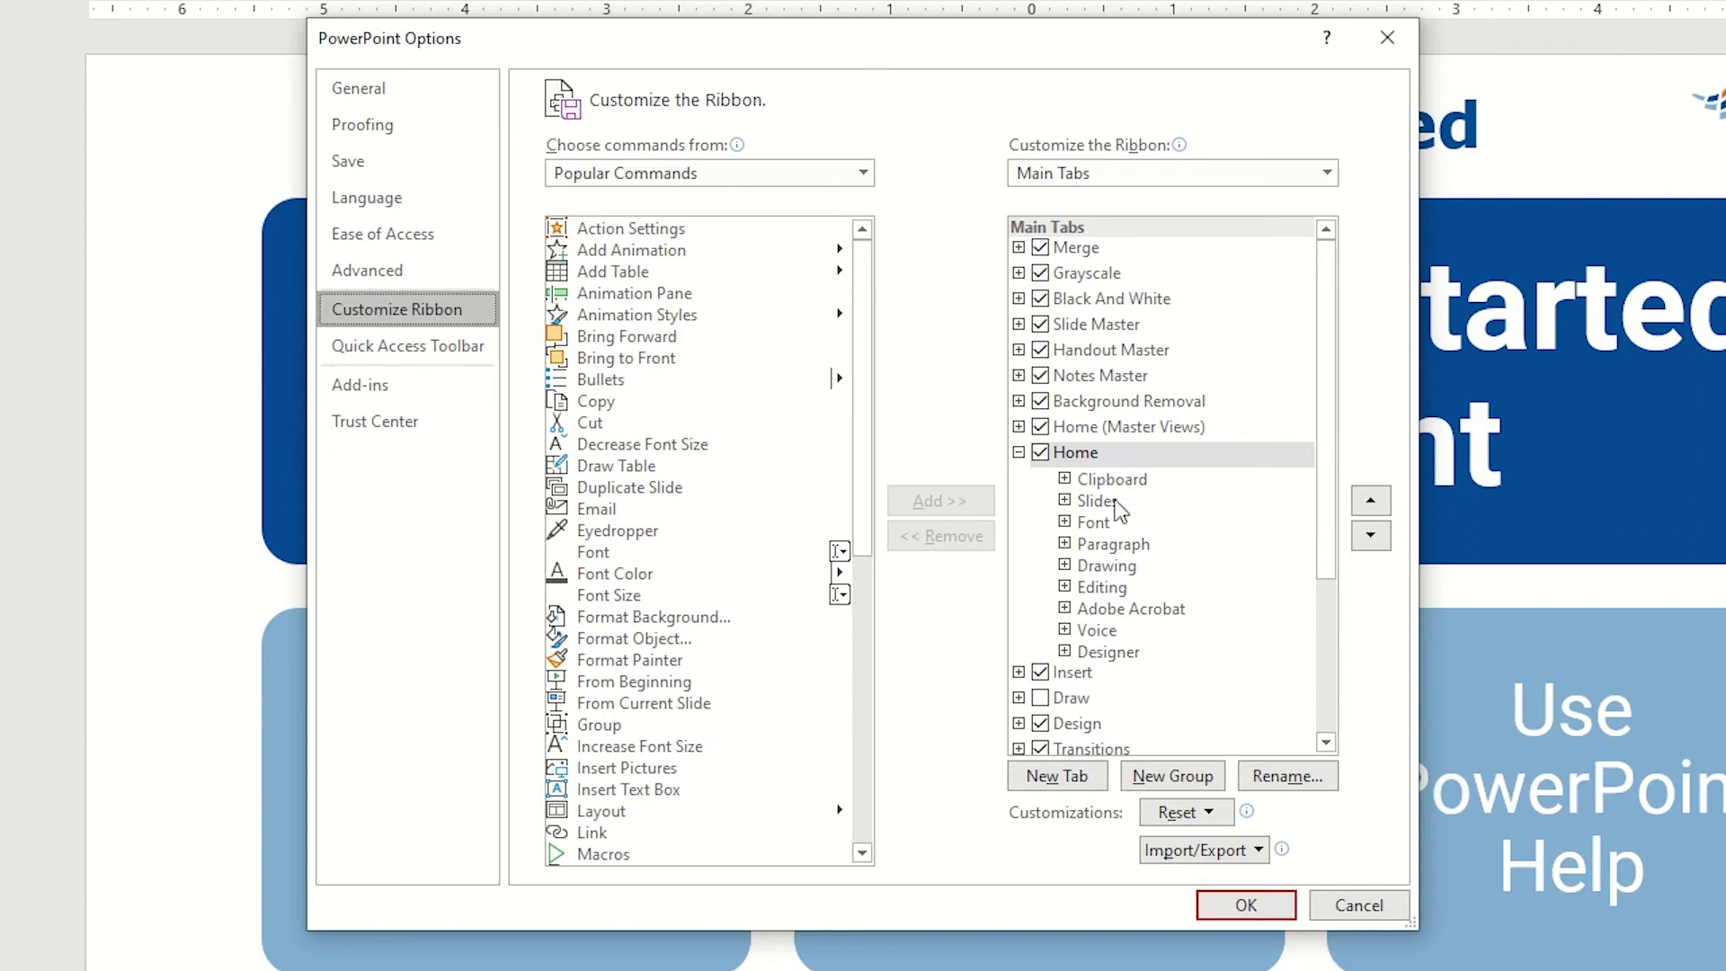
Add a new group to the Home tab and rename it 'Selection'
left_click(1174, 778)
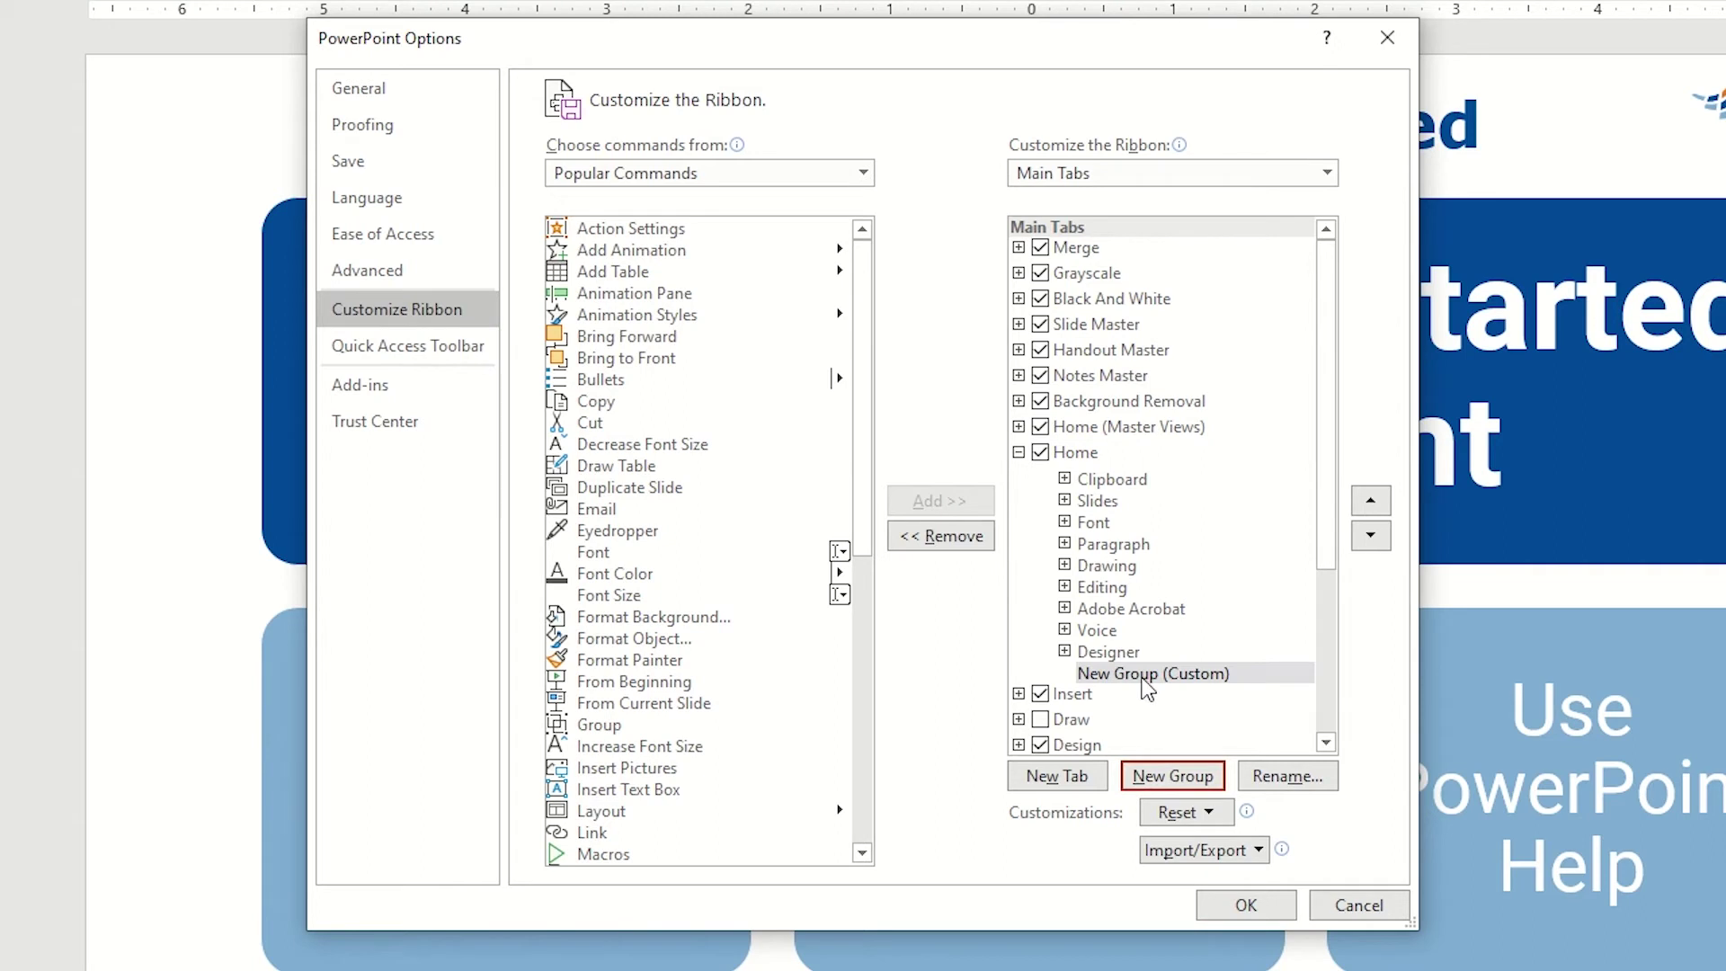
left_click(1143, 676)
left_click(1263, 777)
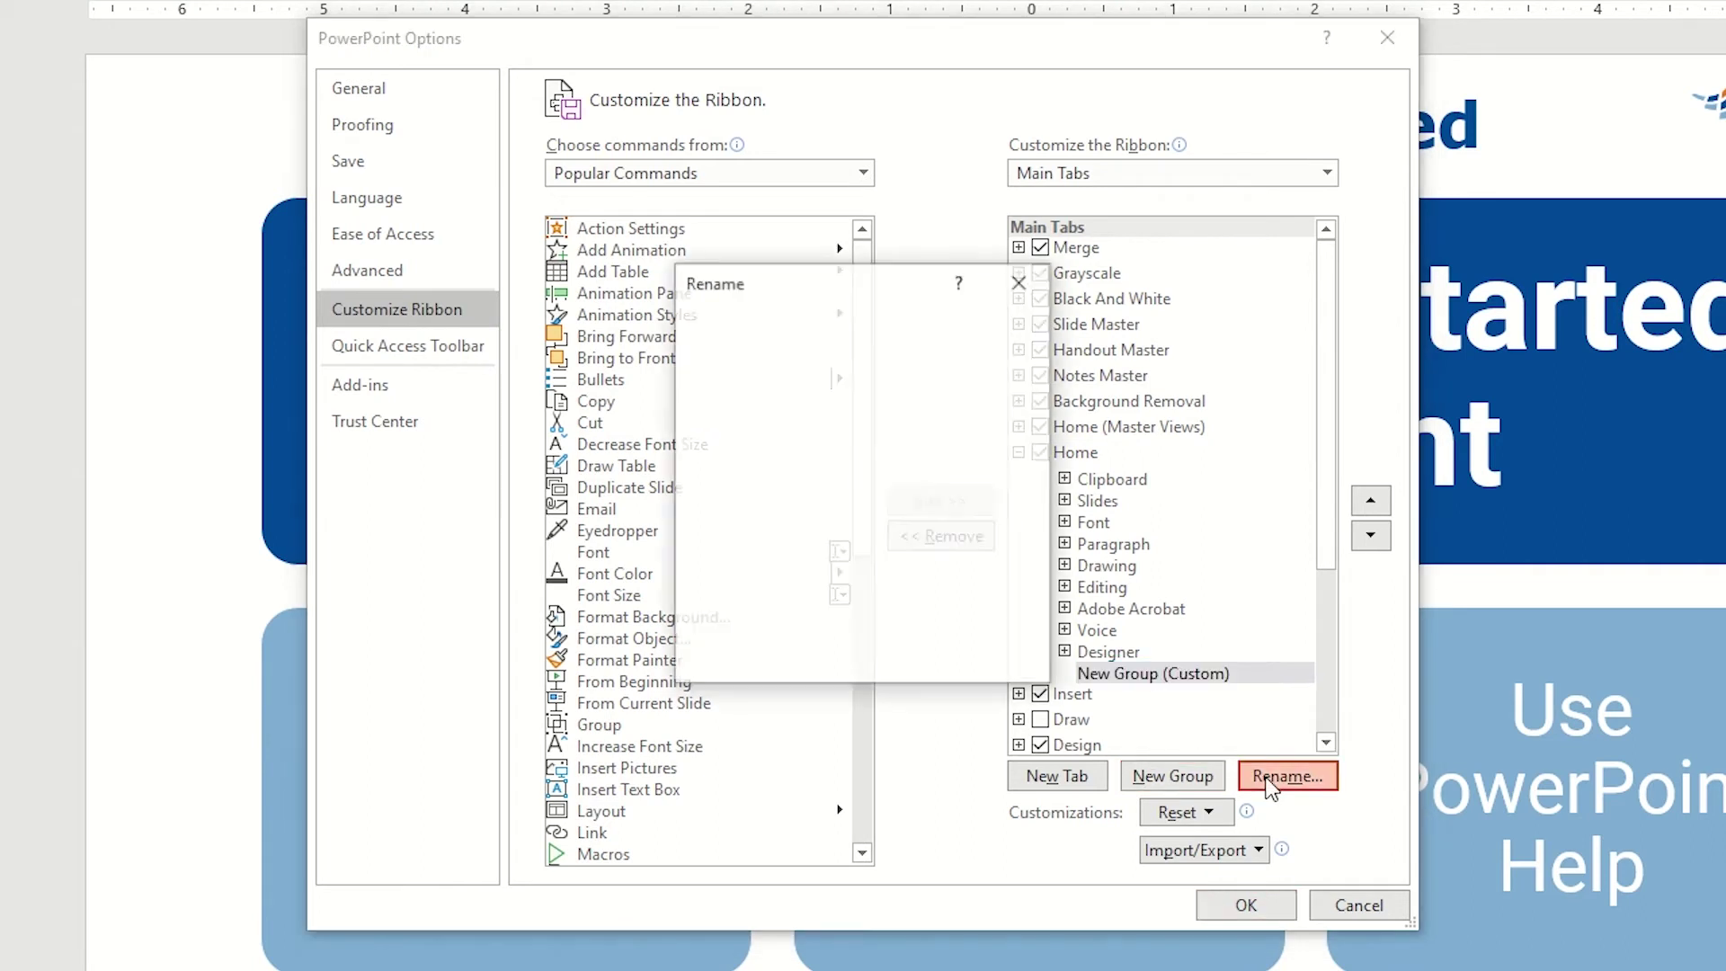
type("Selection")
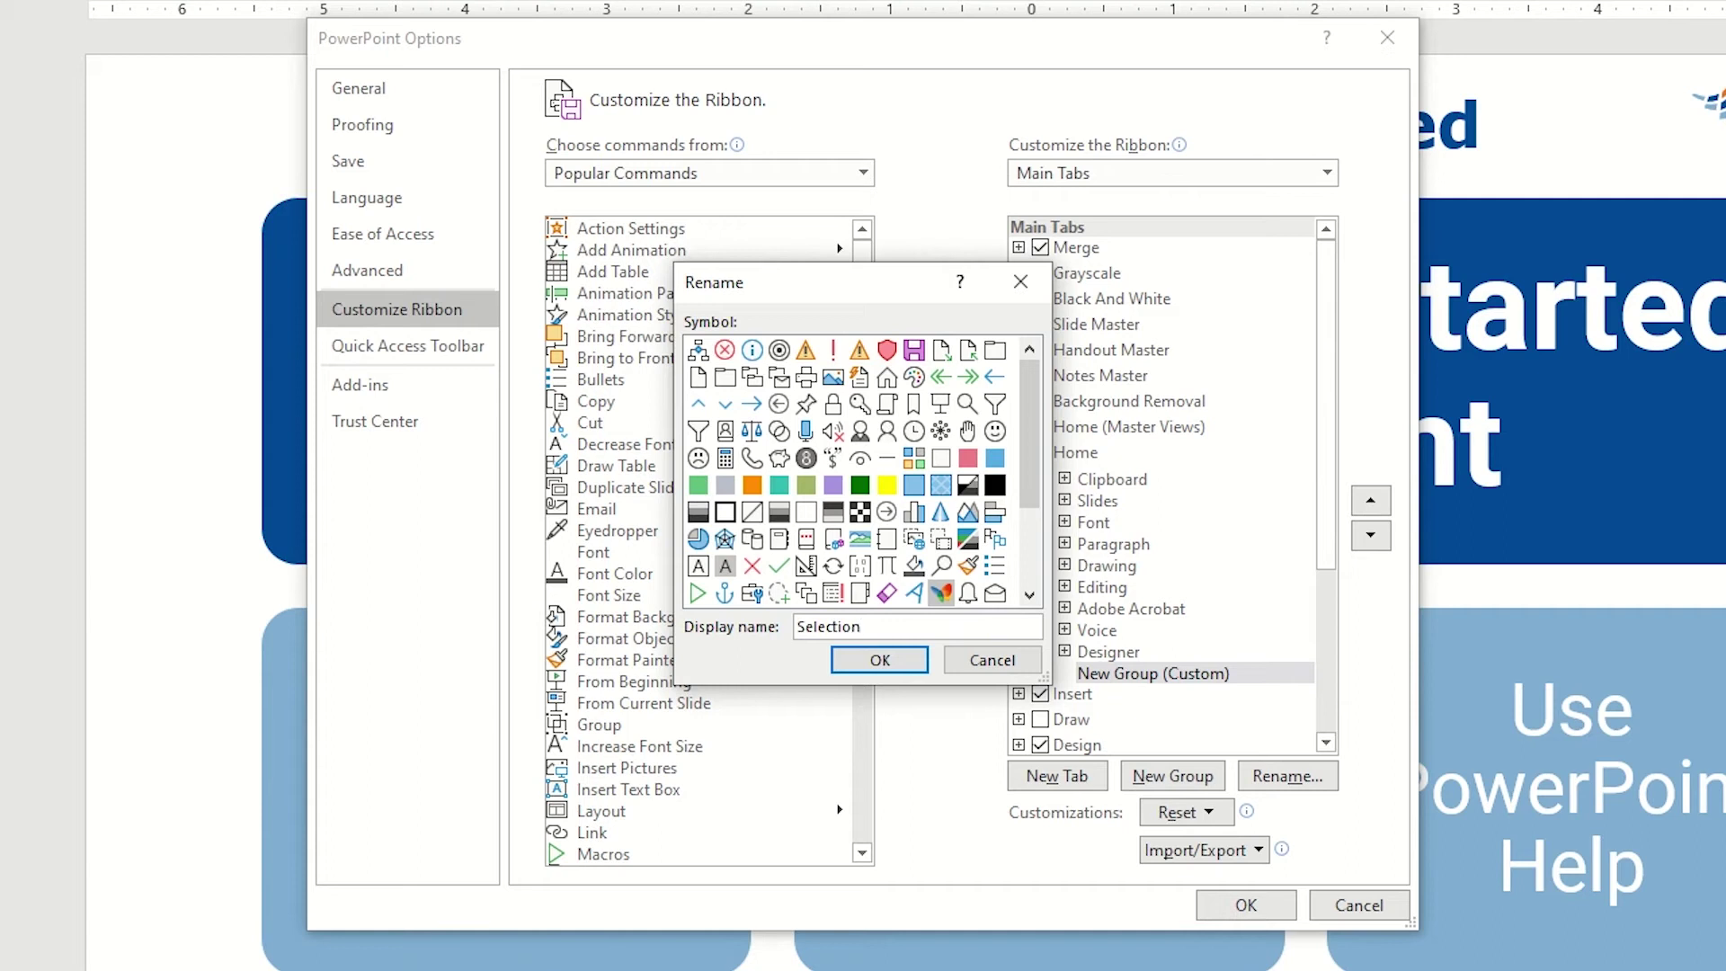
left_click(879, 660)
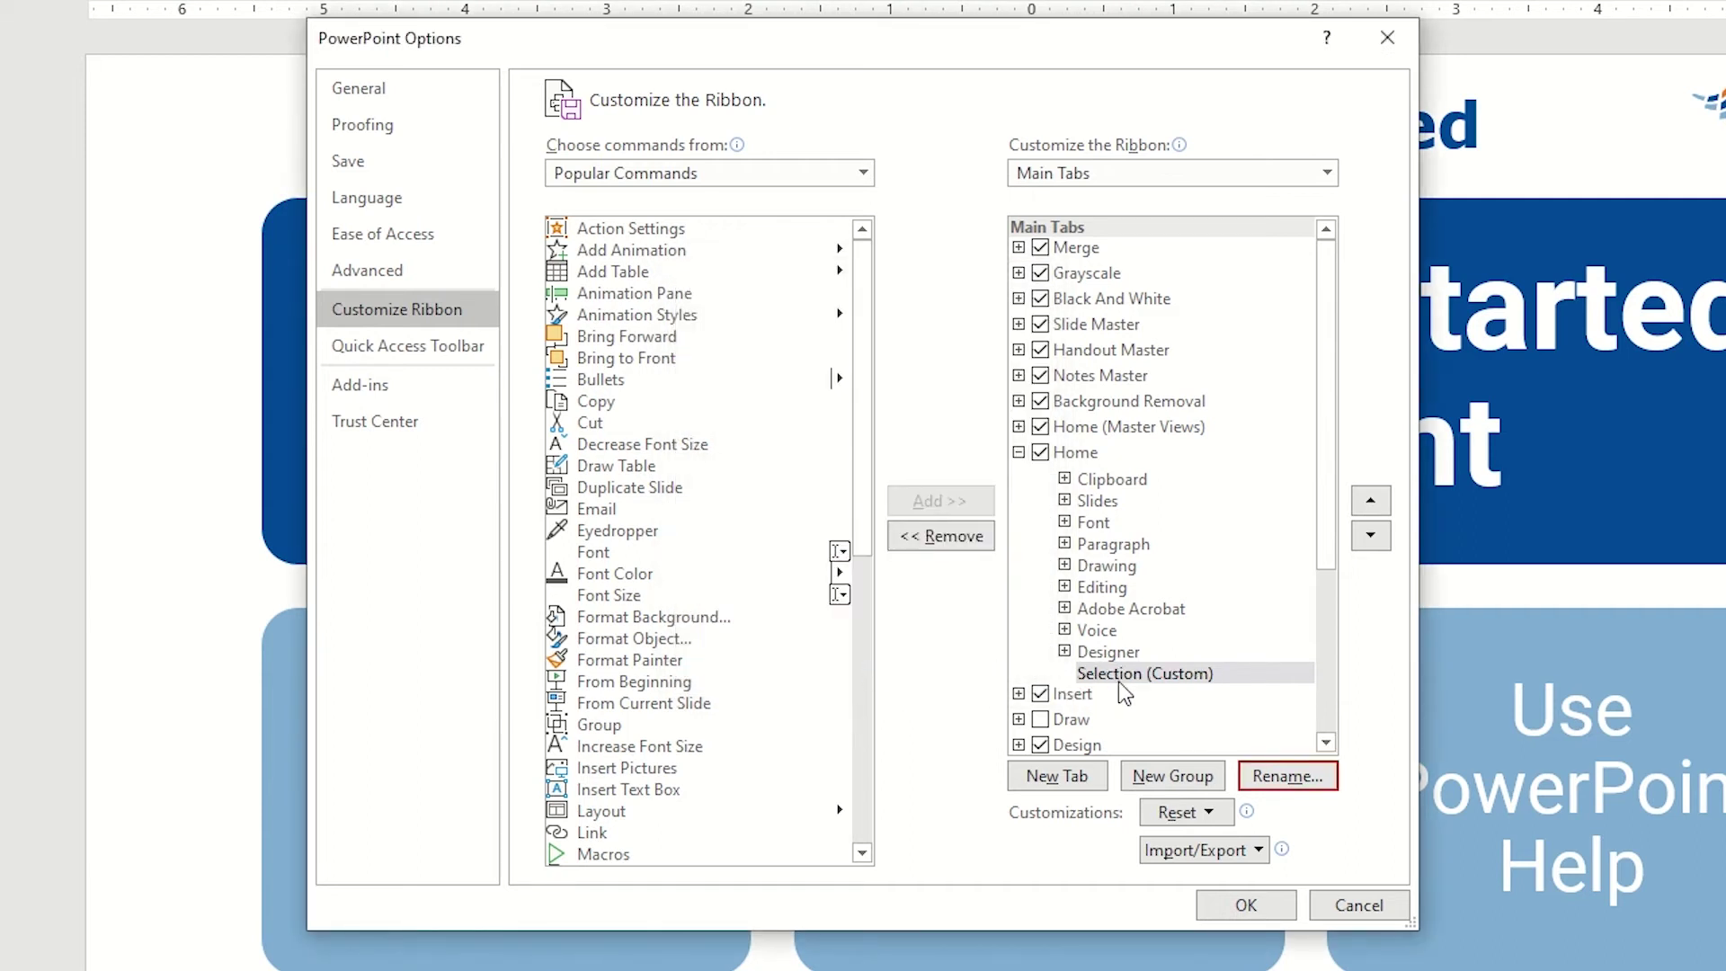
From All Commands, add Selection Pane to the custom Selection group
left_click(861, 173)
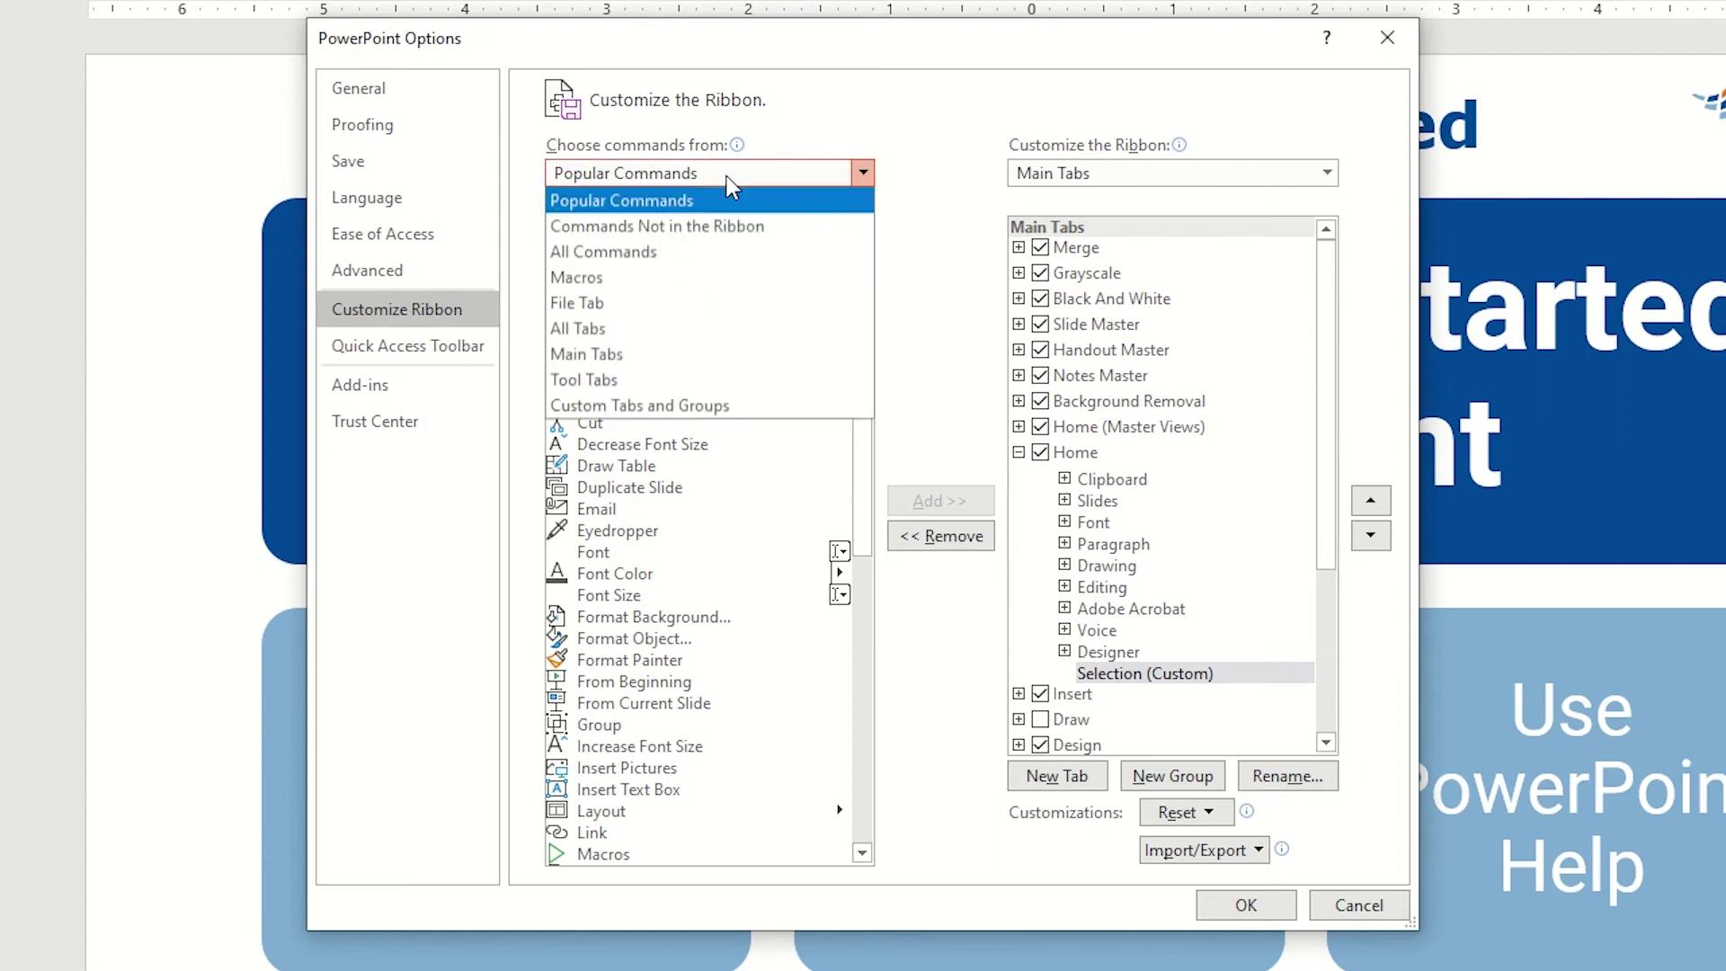
left_click(703, 252)
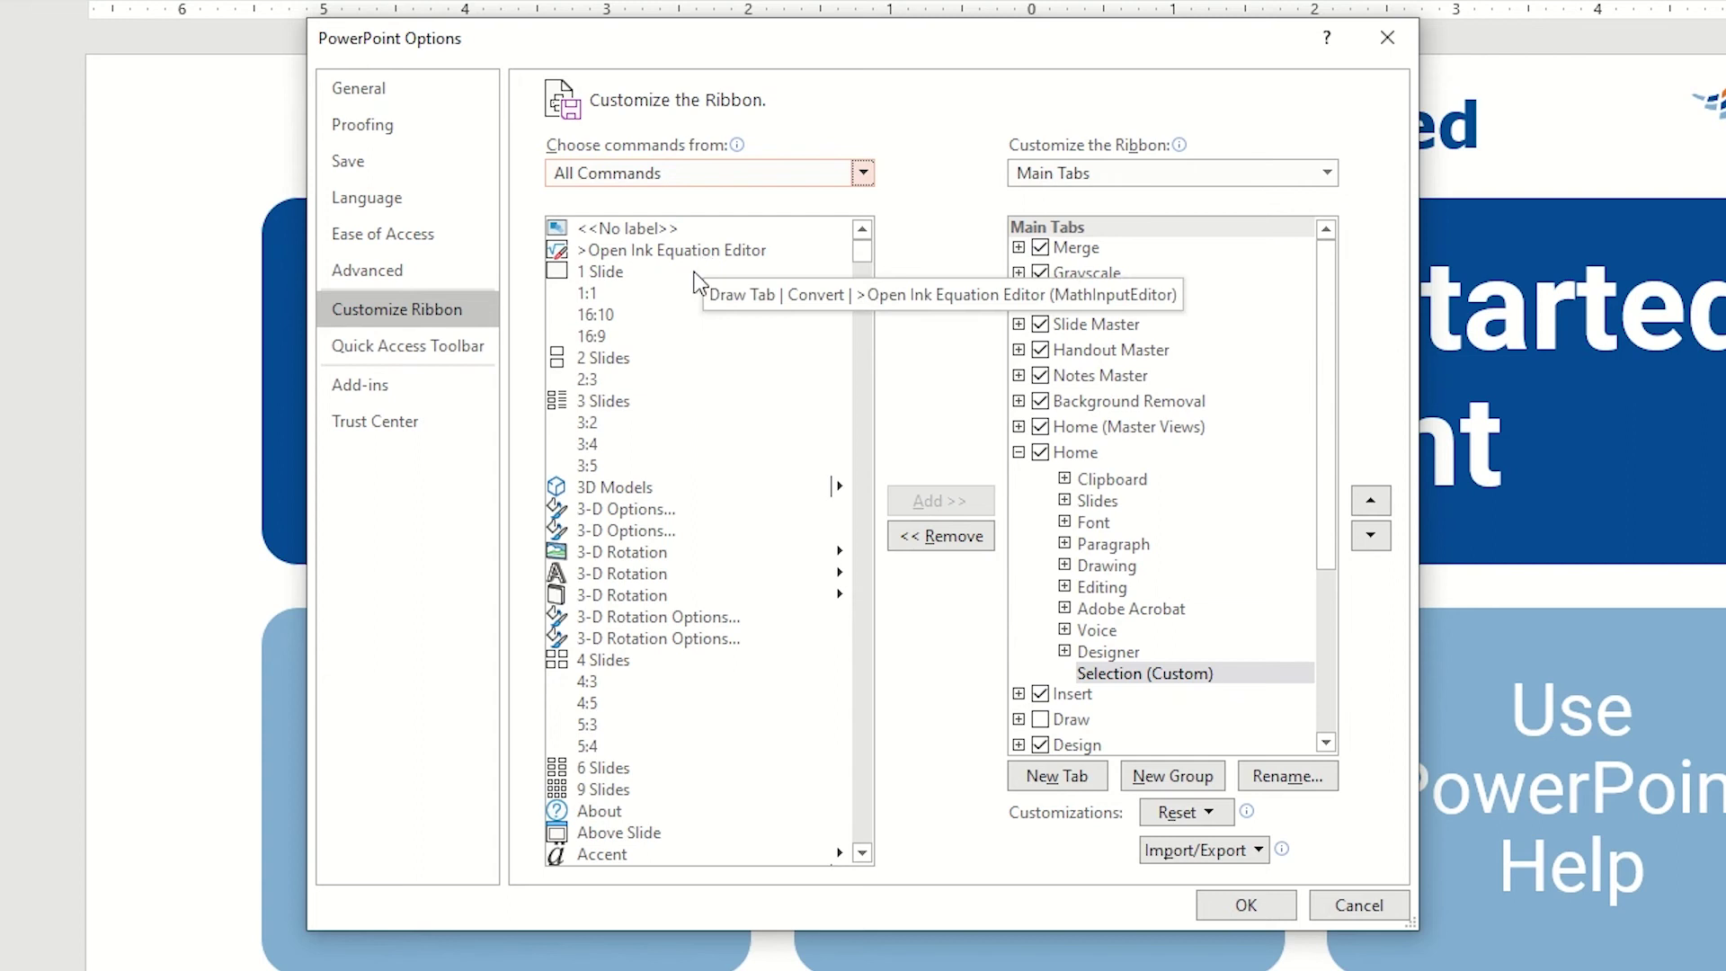
left_click(696, 271)
key("s")
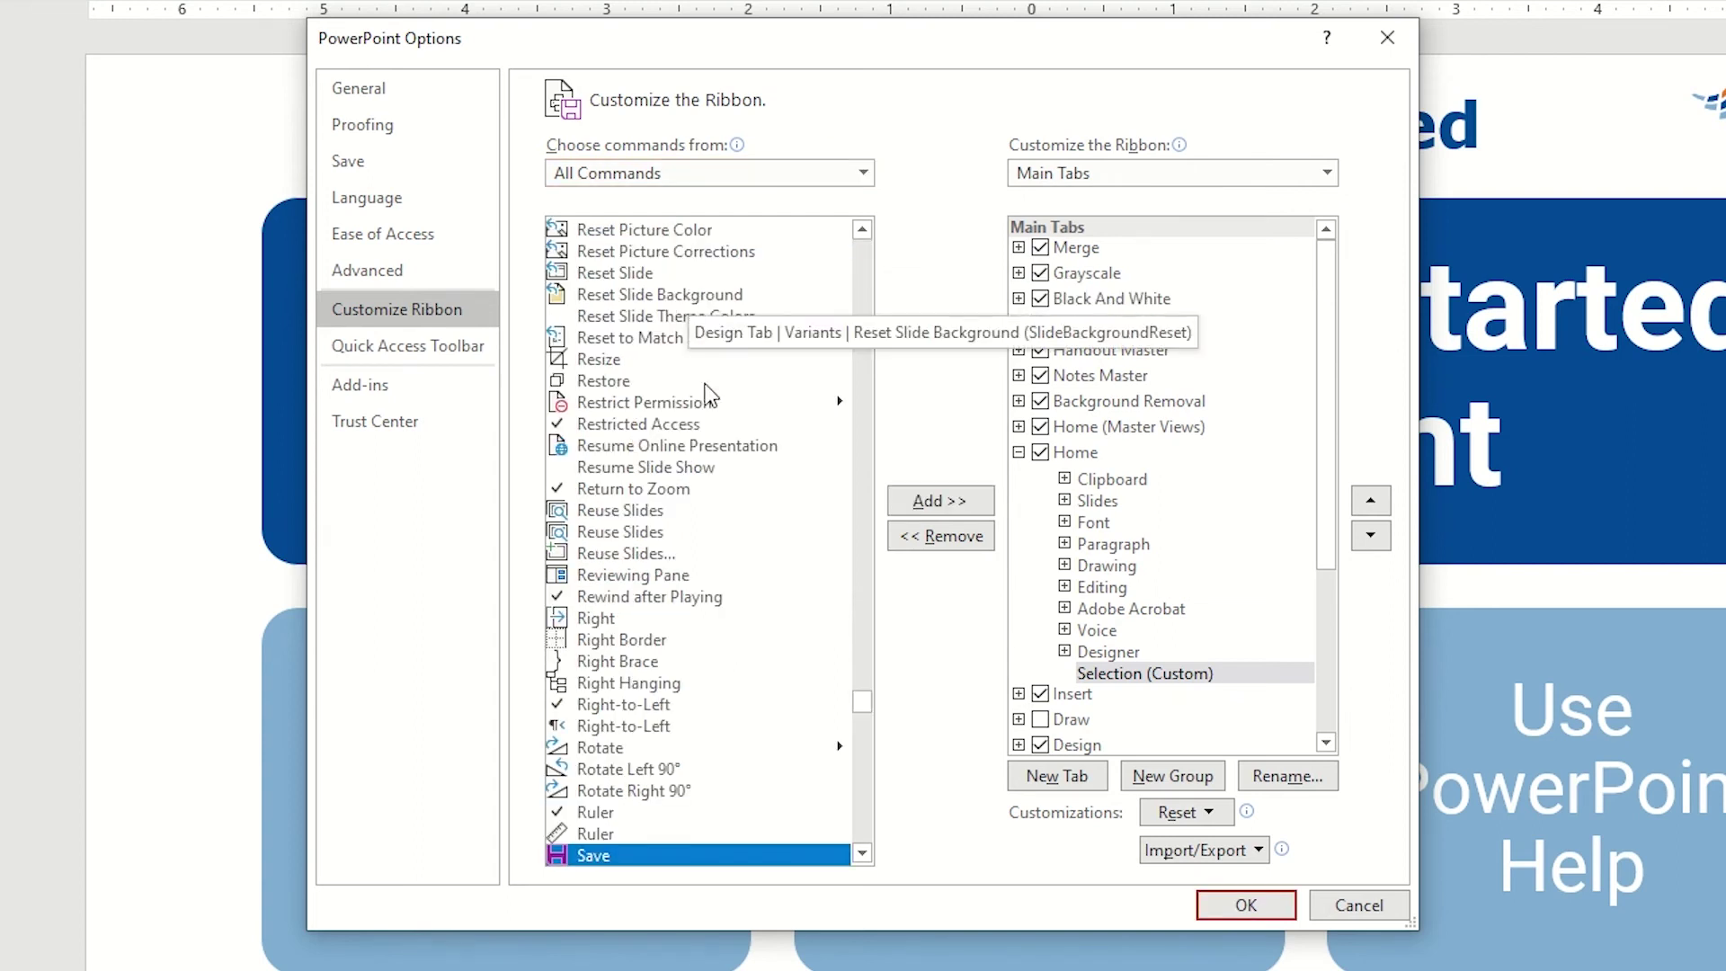
left_click(861, 854)
left_click_drag(862, 854, 862, 854)
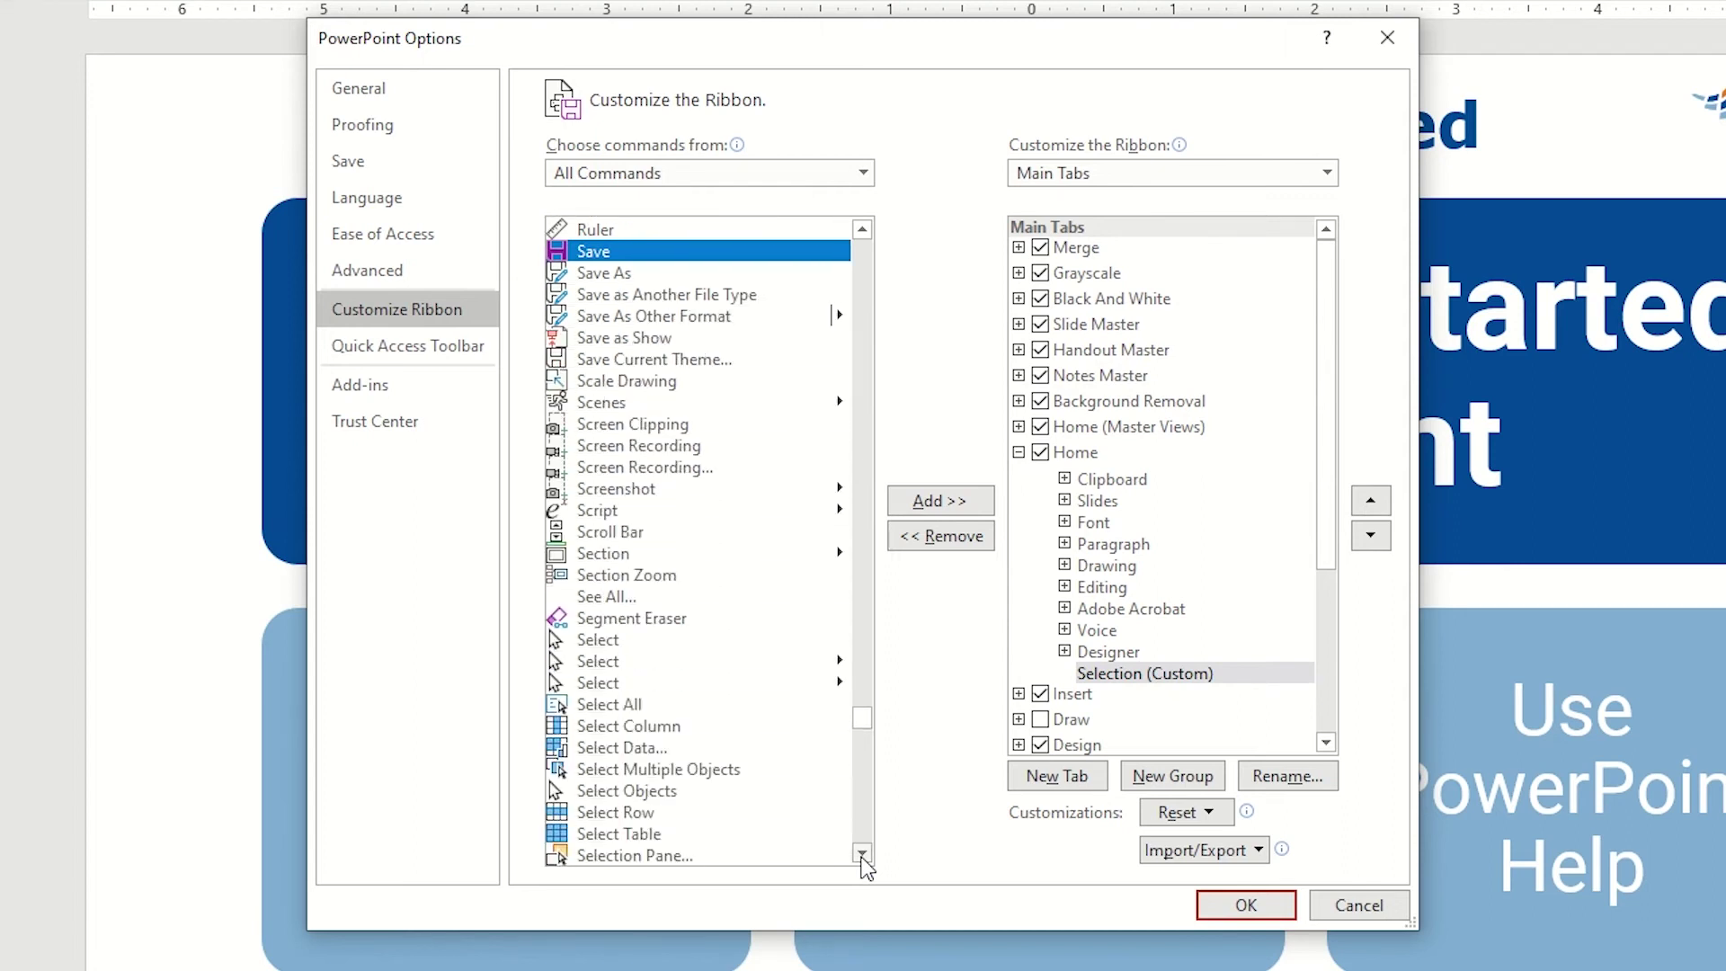
left_click(763, 856)
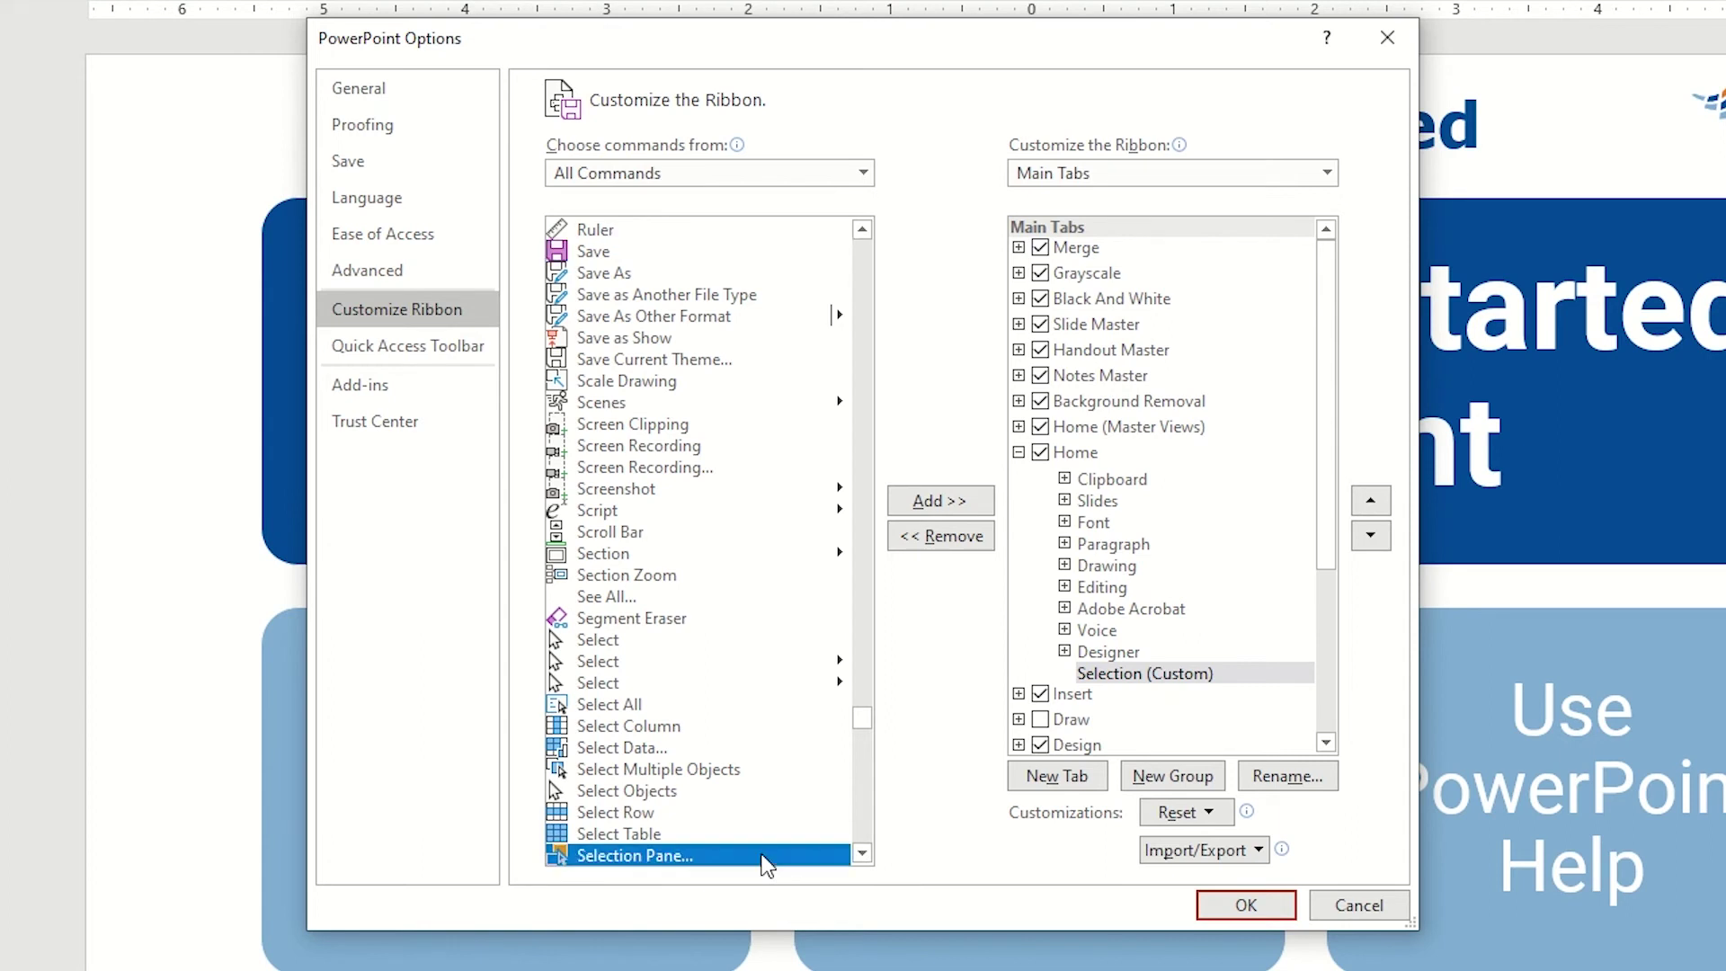
left_click(933, 501)
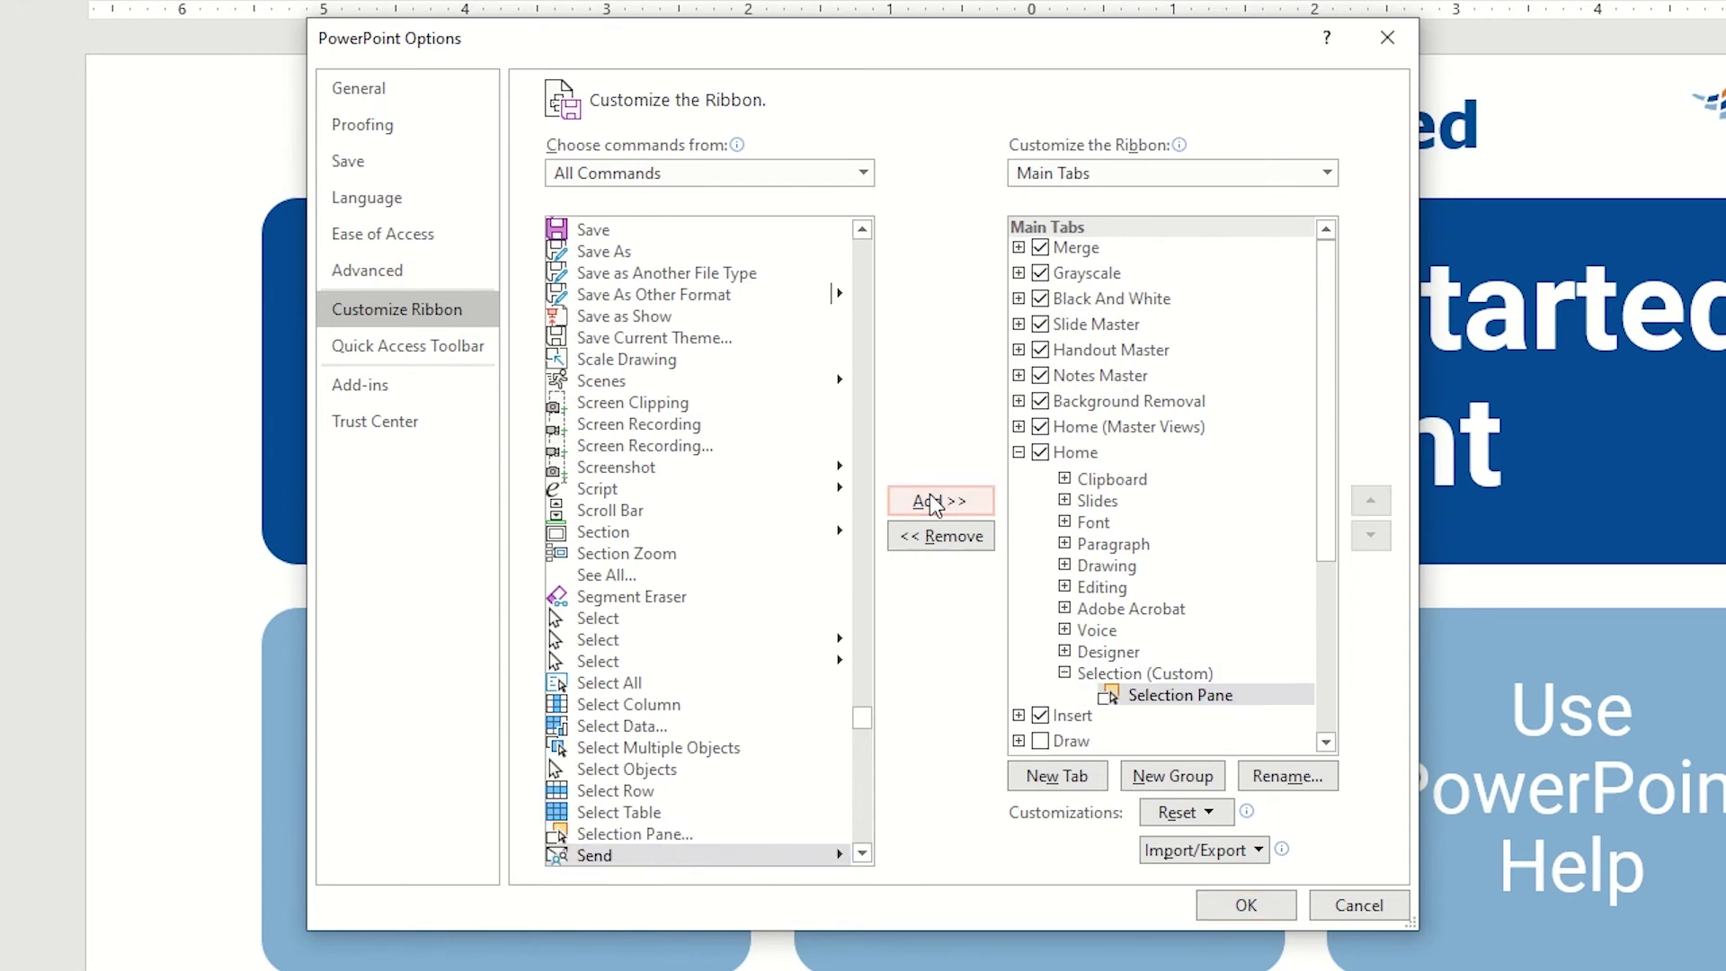
Apply the ribbon changes and open the Selection Pane from the new Selection group
left_click(1246, 906)
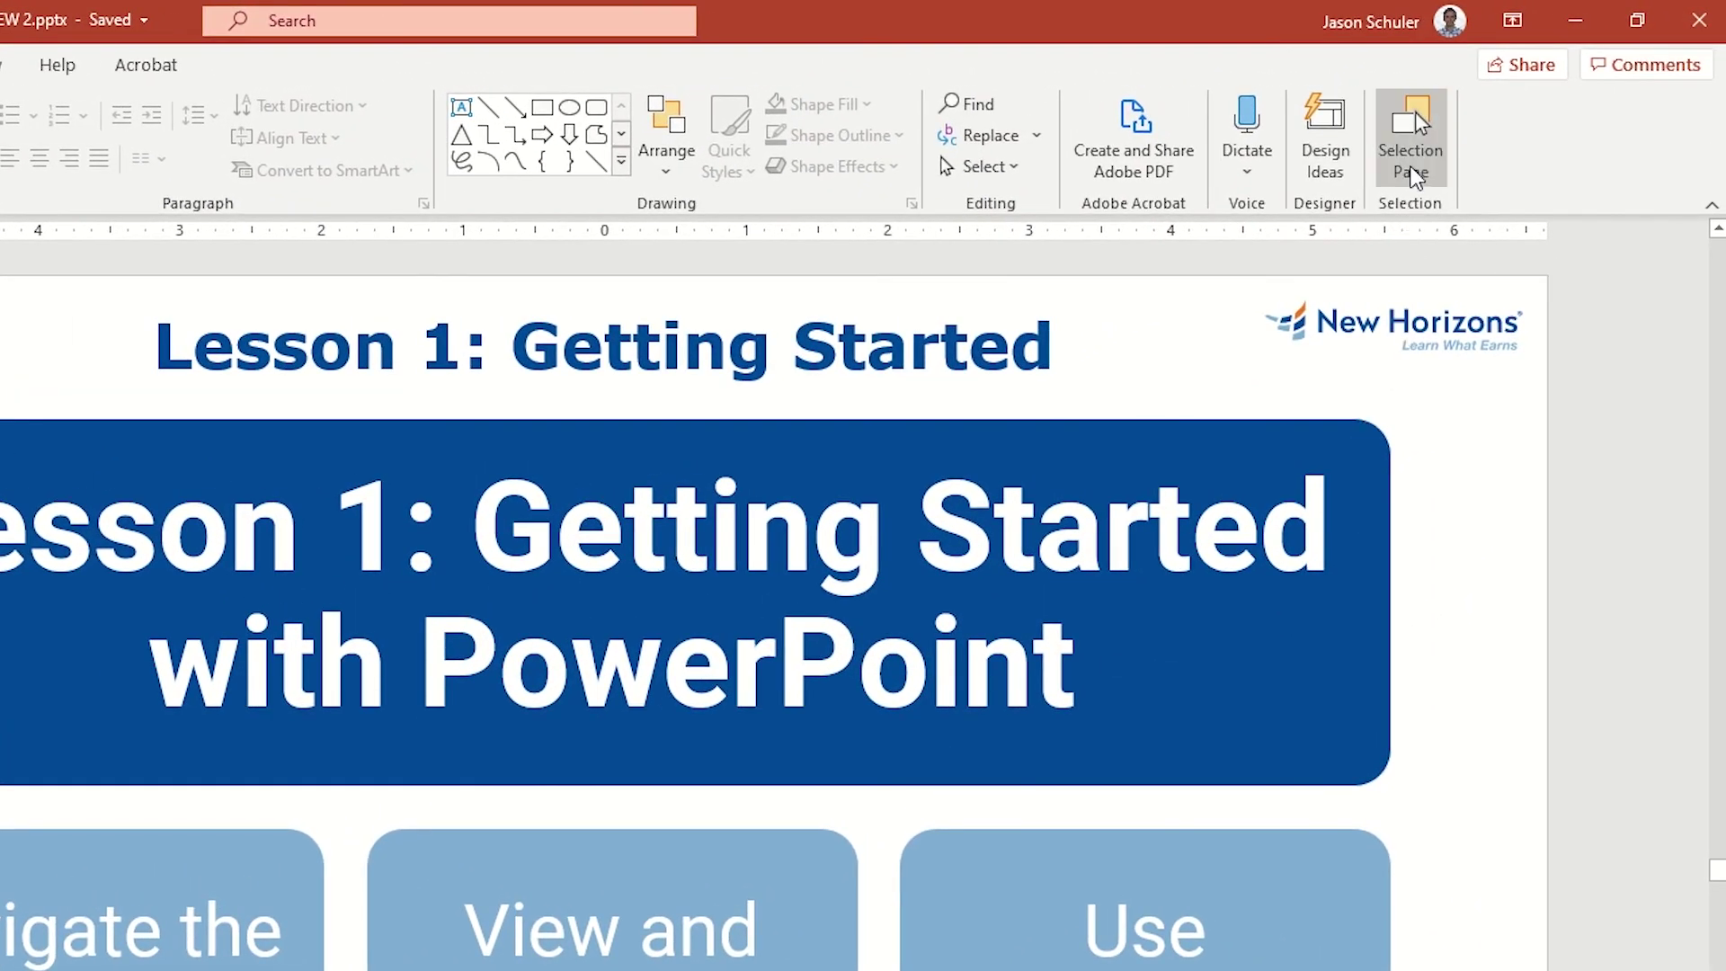
left_click(1414, 171)
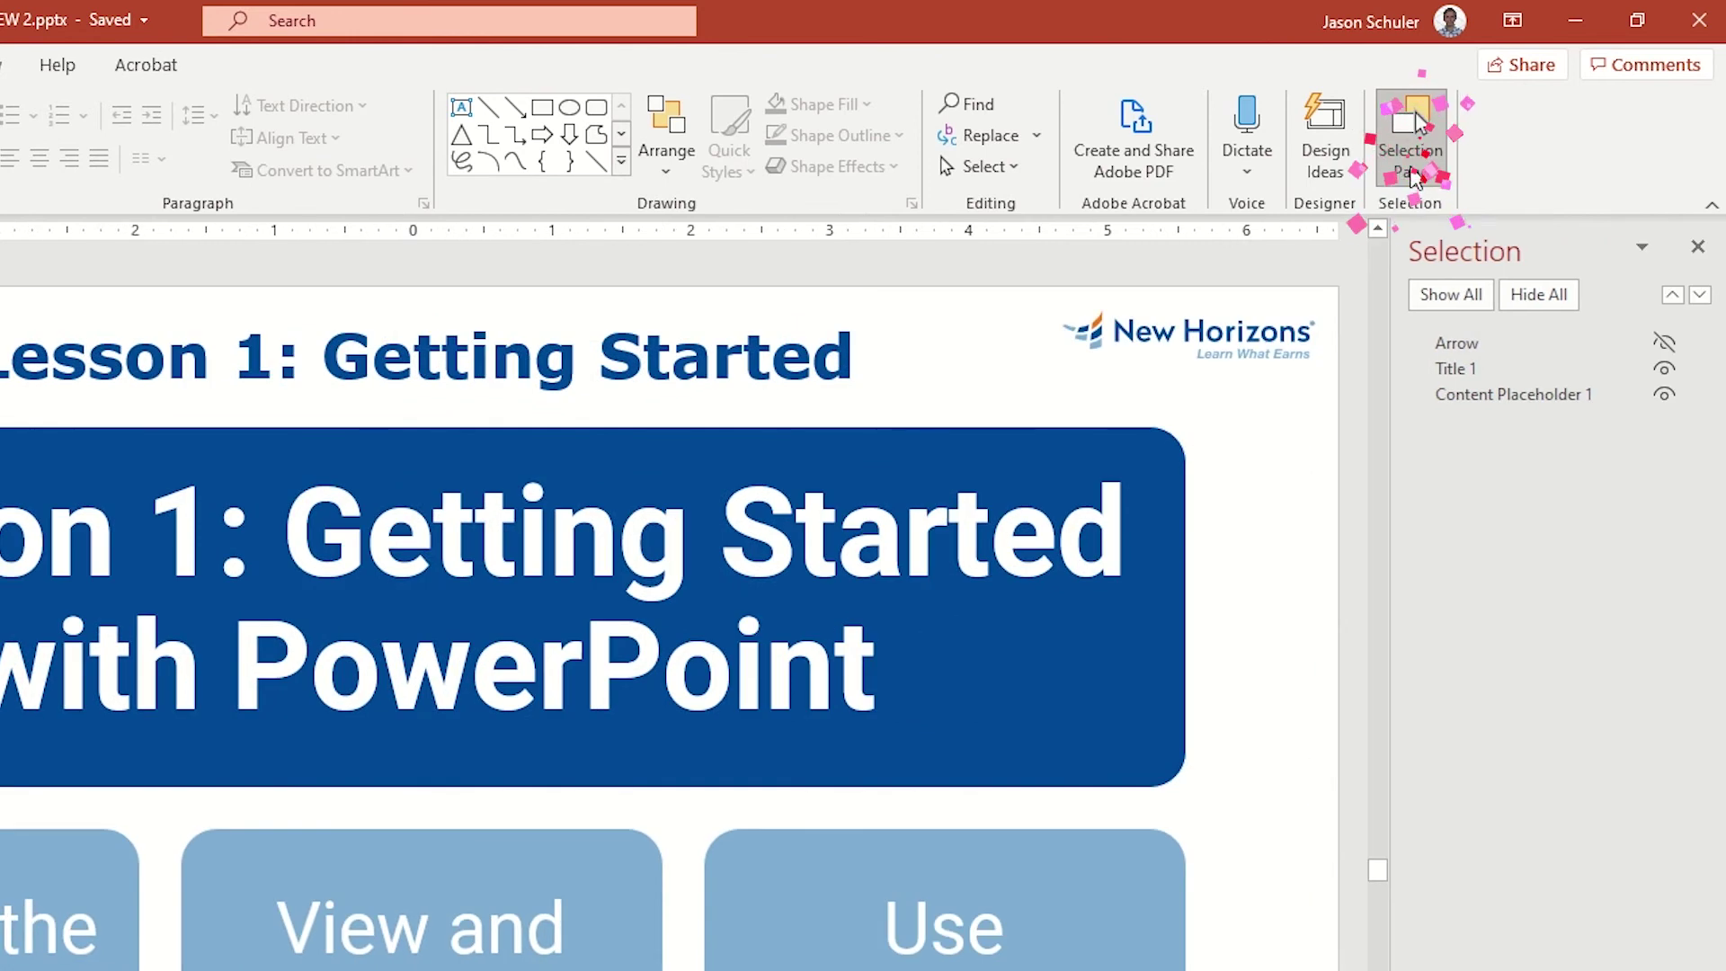